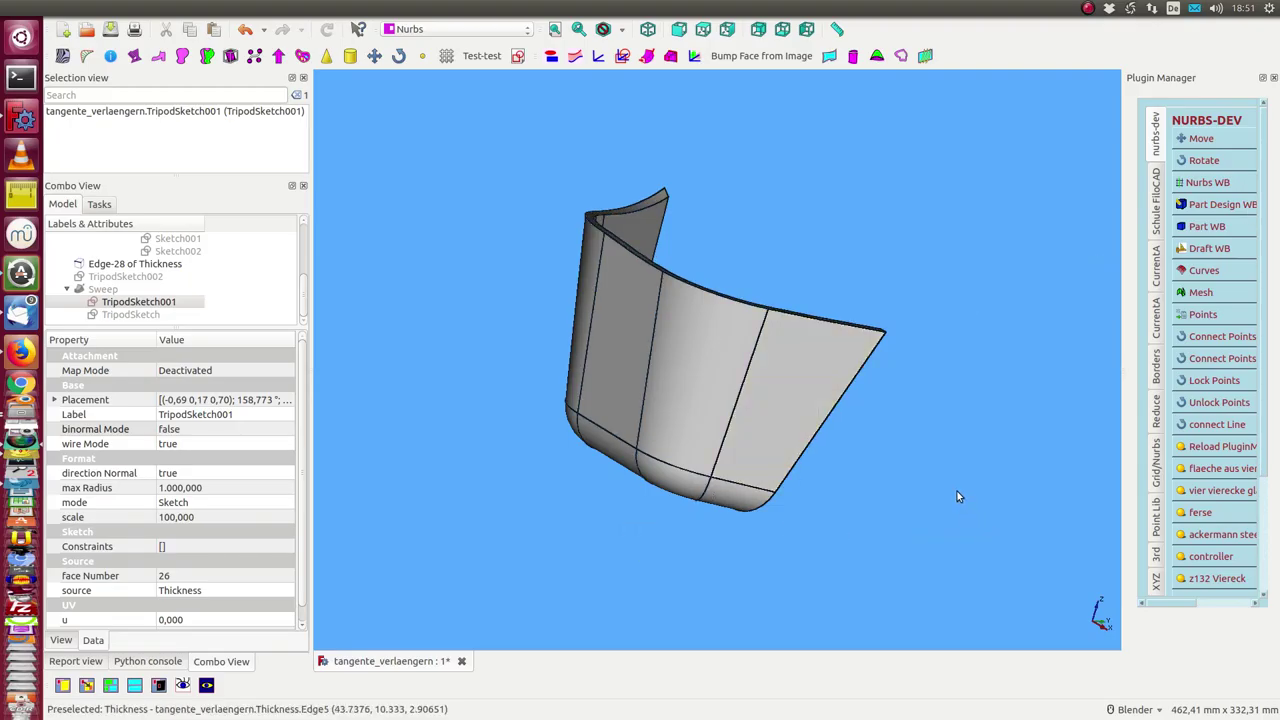
# - Orbit the Thickness shell and inspect its curved edges, including Edge-28
pyautogui.moveTo(957, 491); pyautogui.dragTo(757, 405, button='middle')
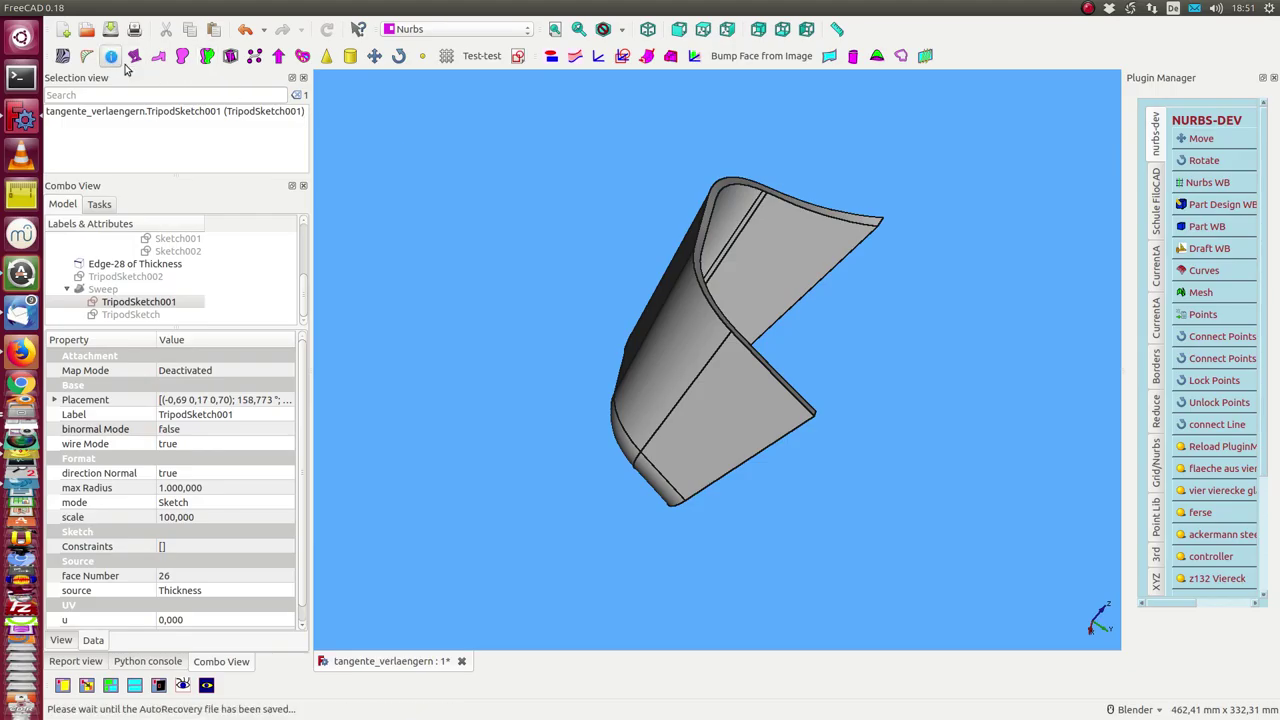
pyautogui.moveTo(549, 291)
pyautogui.mouseDown(button='middle')
pyautogui.moveTo(480, 386)
pyautogui.moveTo(731, 403)
pyautogui.mouseUp(button='middle')
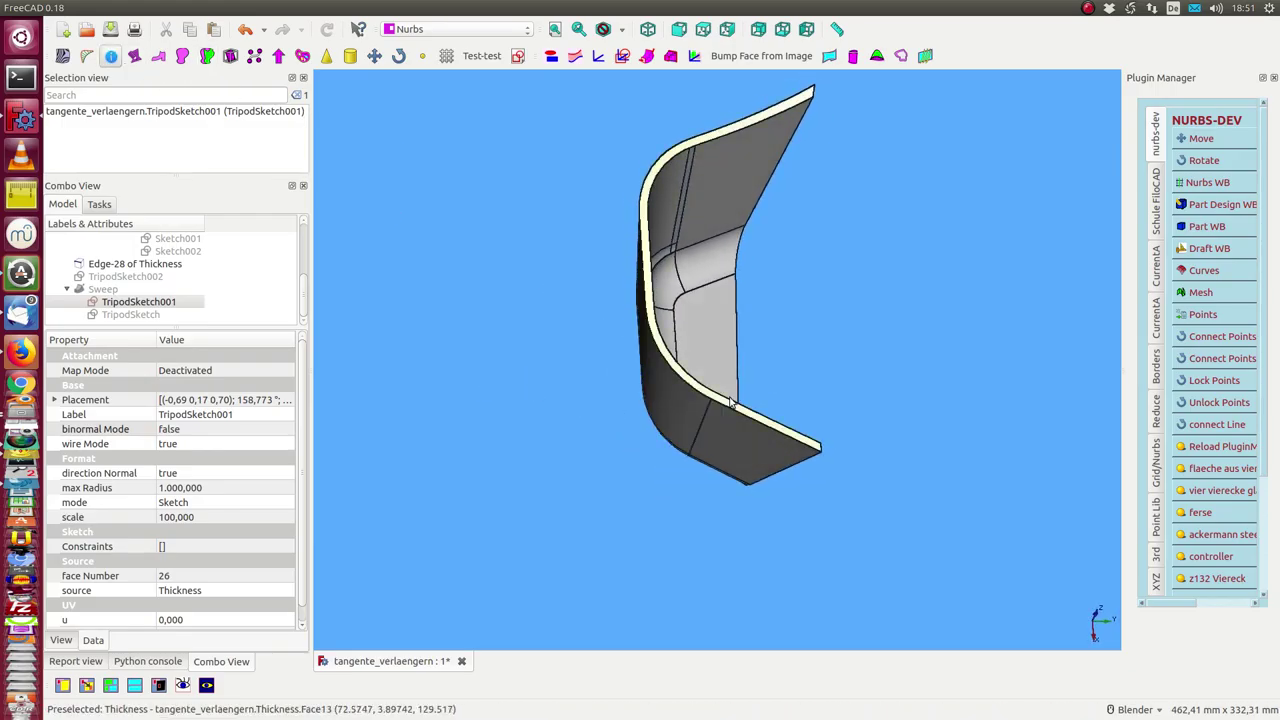
pyautogui.click(759, 427)
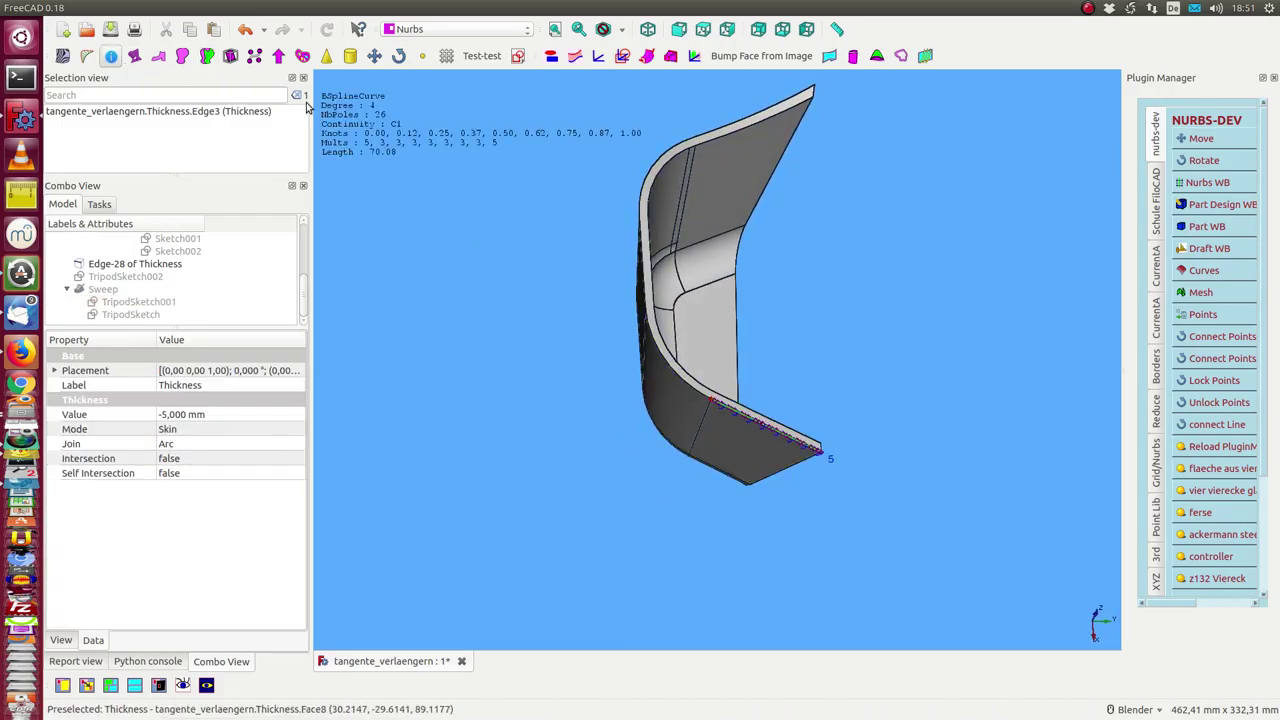
pyautogui.moveTo(588, 329); pyautogui.dragTo(616, 289, button='middle')
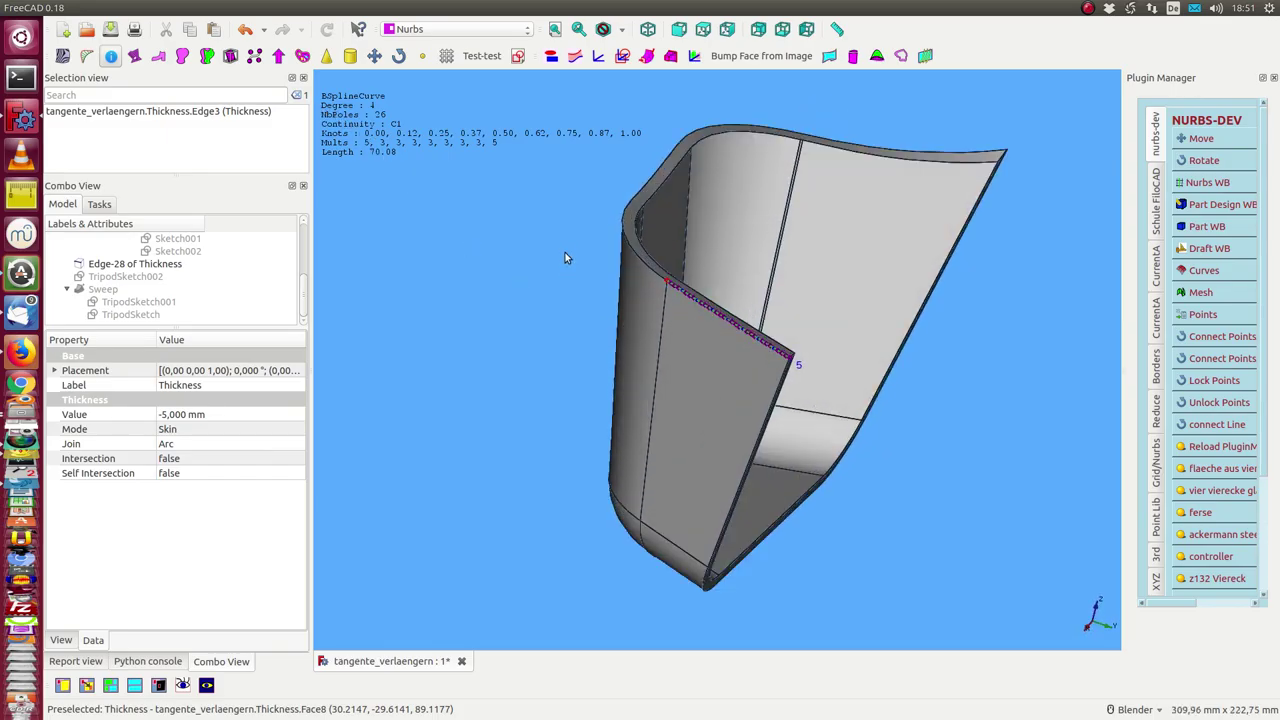
pyautogui.scroll(3, 616, 289)
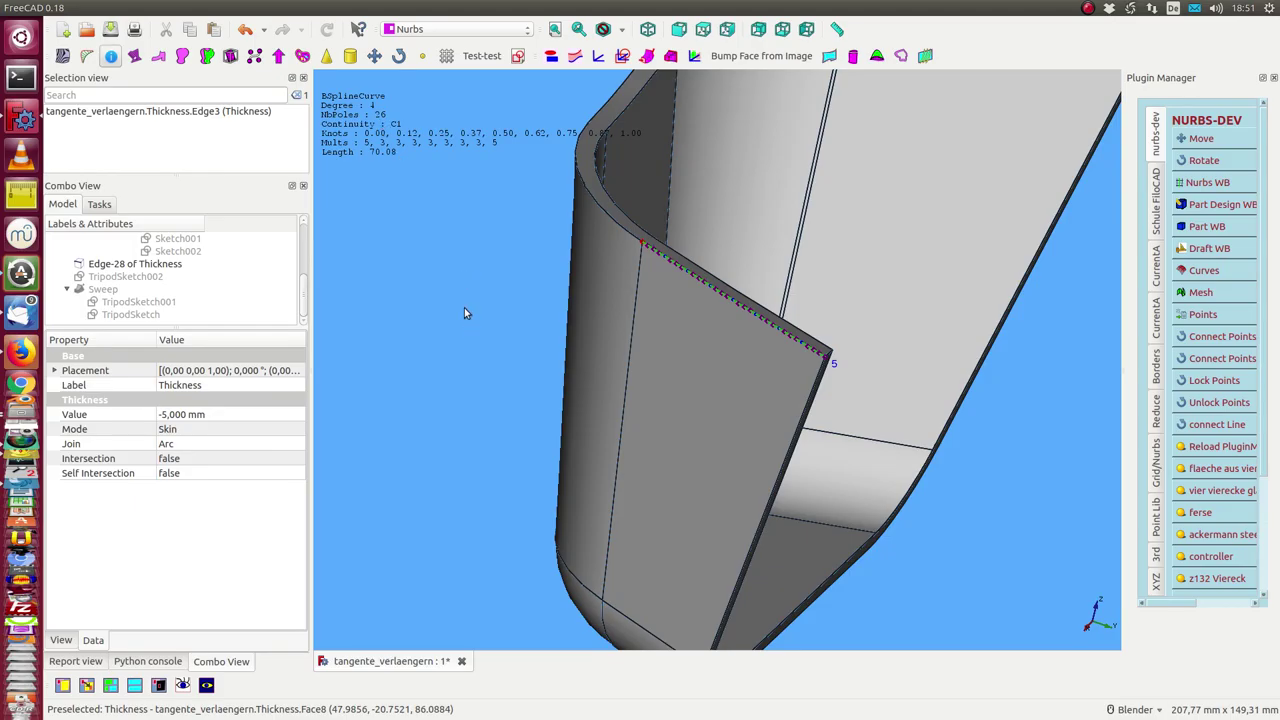
pyautogui.scroll(-3, 460, 301)
pyautogui.moveTo(460, 301)
pyautogui.mouseDown(button='middle')
pyautogui.moveTo(558, 378)
pyautogui.moveTo(930, 347)
pyautogui.moveTo(612, 350)
pyautogui.moveTo(814, 423)
pyautogui.moveTo(809, 463)
pyautogui.moveTo(609, 443)
pyautogui.moveTo(619, 403)
pyautogui.moveTo(465, 383)
pyautogui.moveTo(531, 311)
pyautogui.moveTo(569, 319)
pyautogui.moveTo(694, 426)
pyautogui.moveTo(666, 429)
pyautogui.mouseUp(button='middle')
pyautogui.click(929, 346)
pyautogui.click(460, 378)
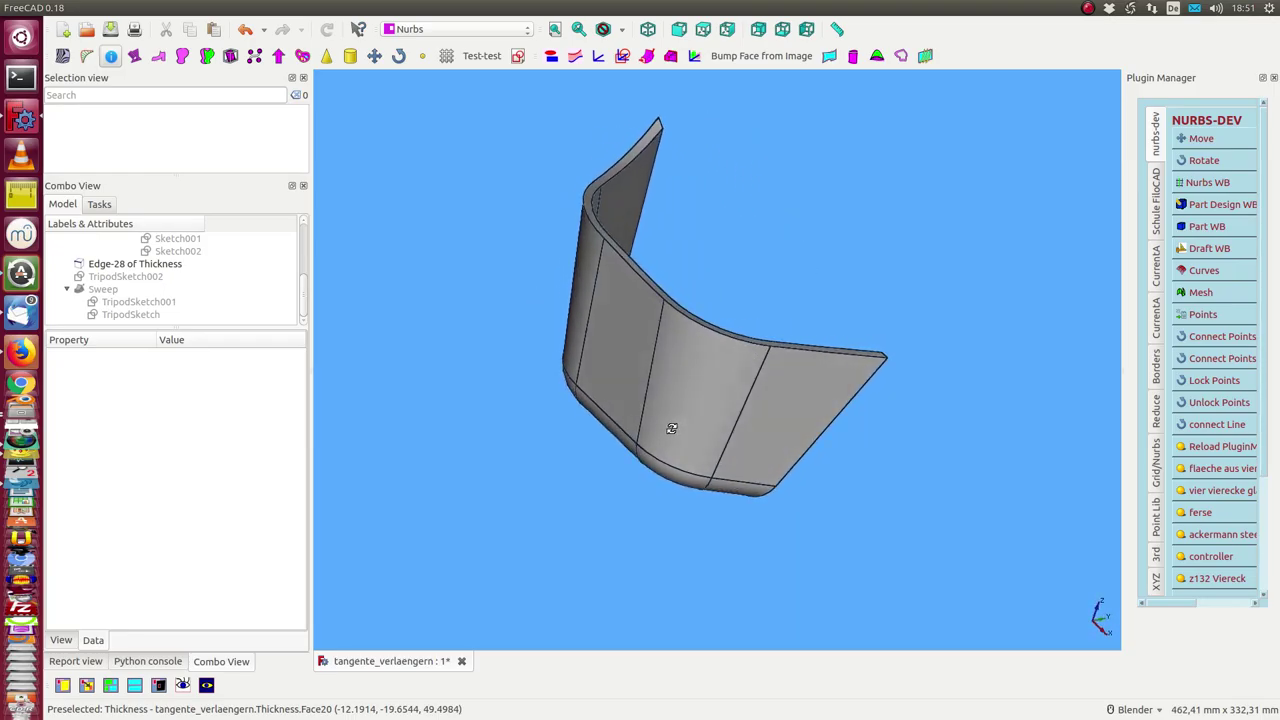
pyautogui.click(711, 329)
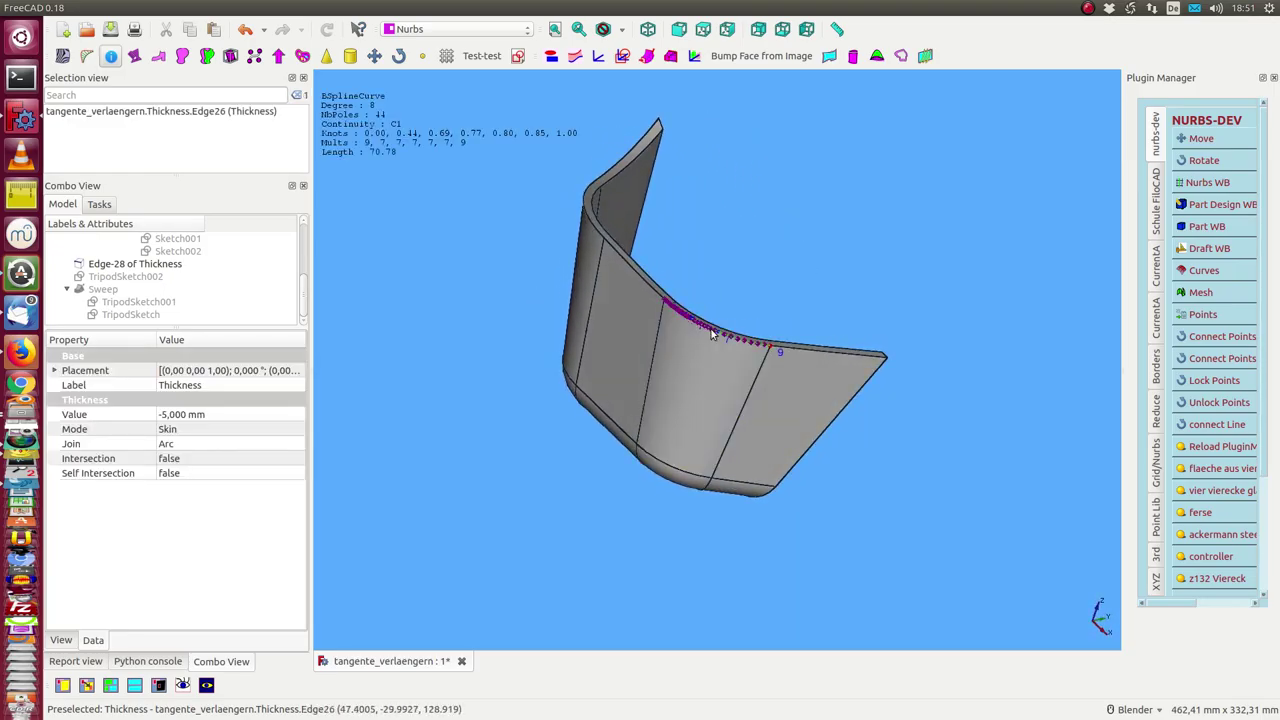
pyautogui.click(408, 257)
# - Create a tripod sketch on the shell's middle face
pyautogui.click(704, 380)
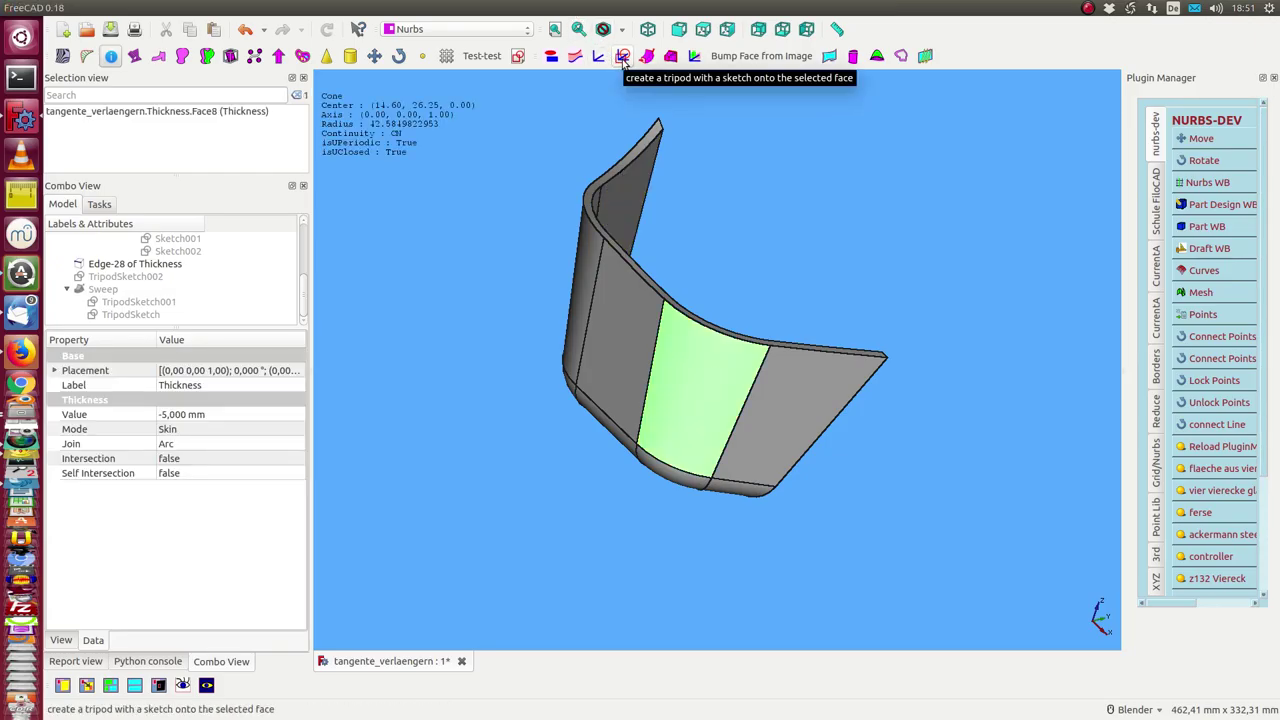
pyautogui.click(622, 58)
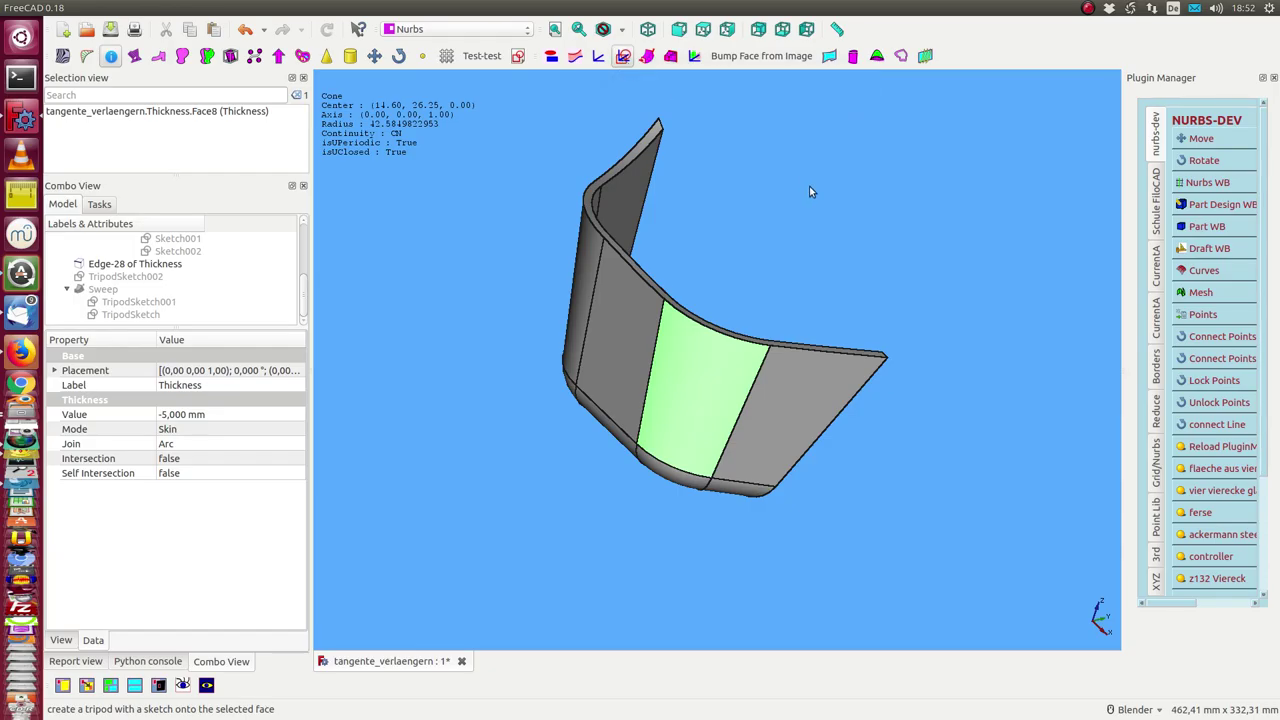
pyautogui.moveTo(759, 207)
pyautogui.mouseDown(button='middle')
pyautogui.moveTo(520, 311)
pyautogui.moveTo(430, 300)
pyautogui.mouseUp(button='middle')
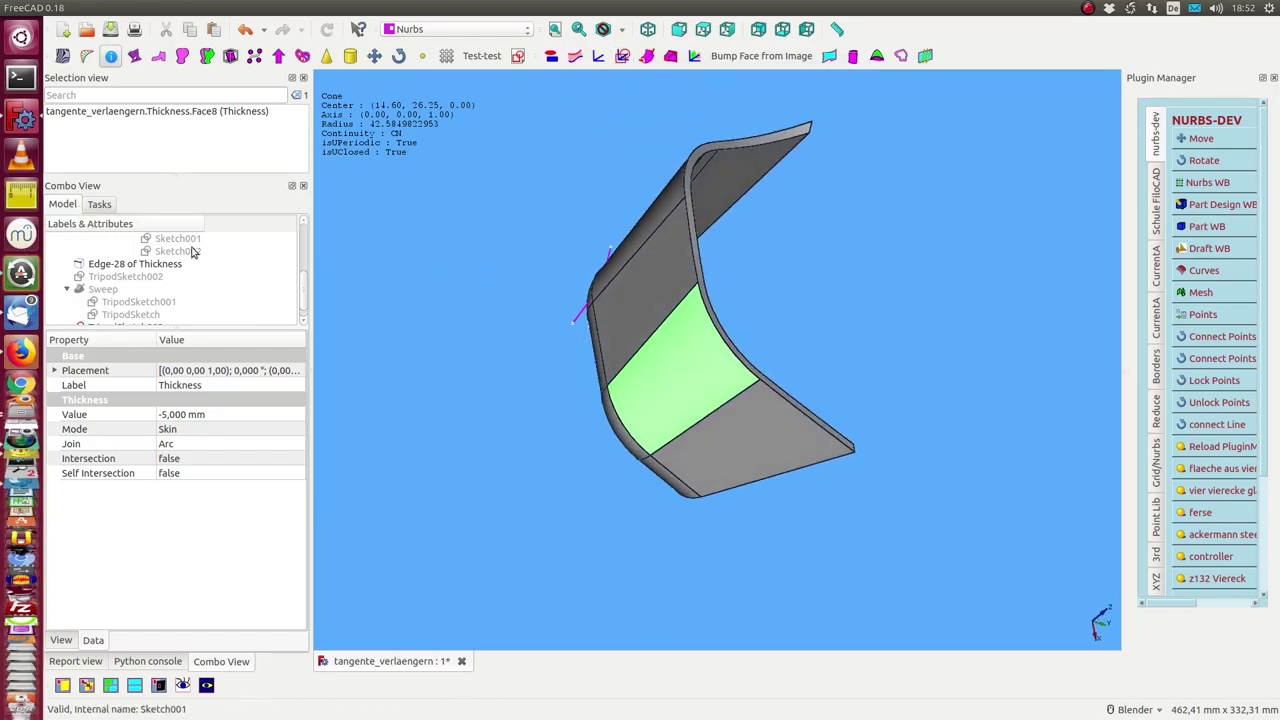
pyautogui.click(726, 342)
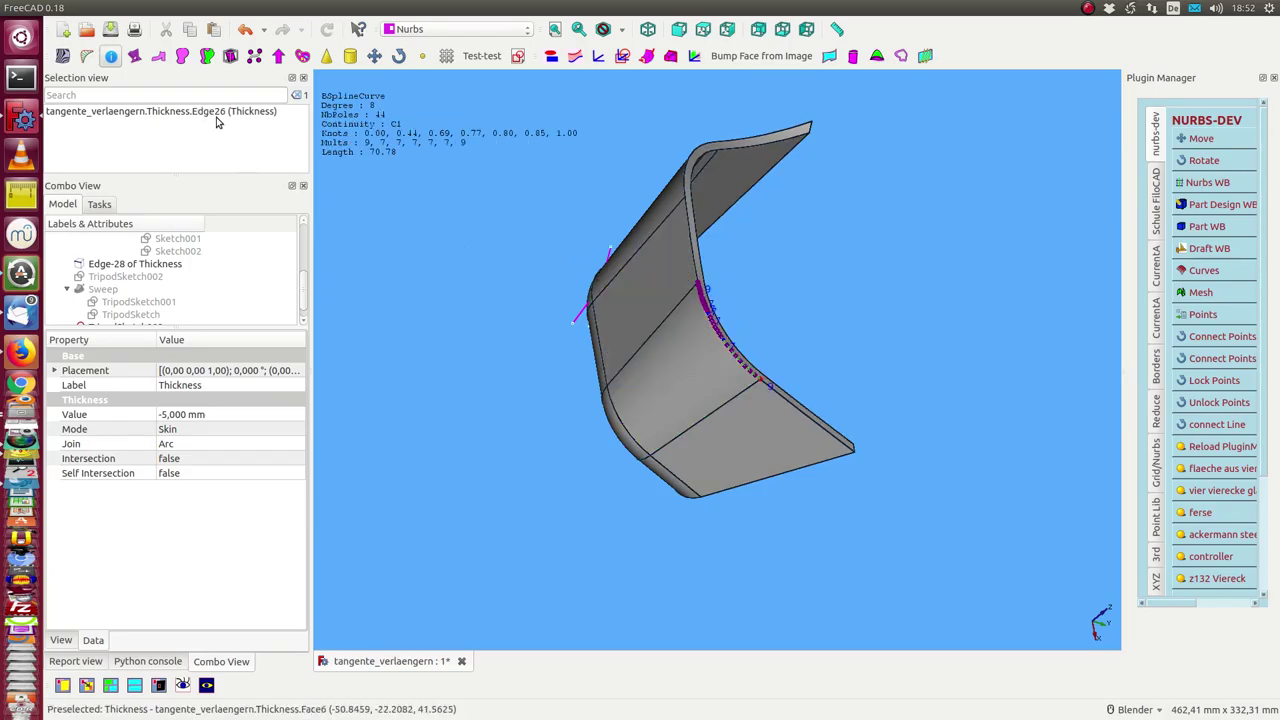
pyautogui.scroll(-1, 250, 300)
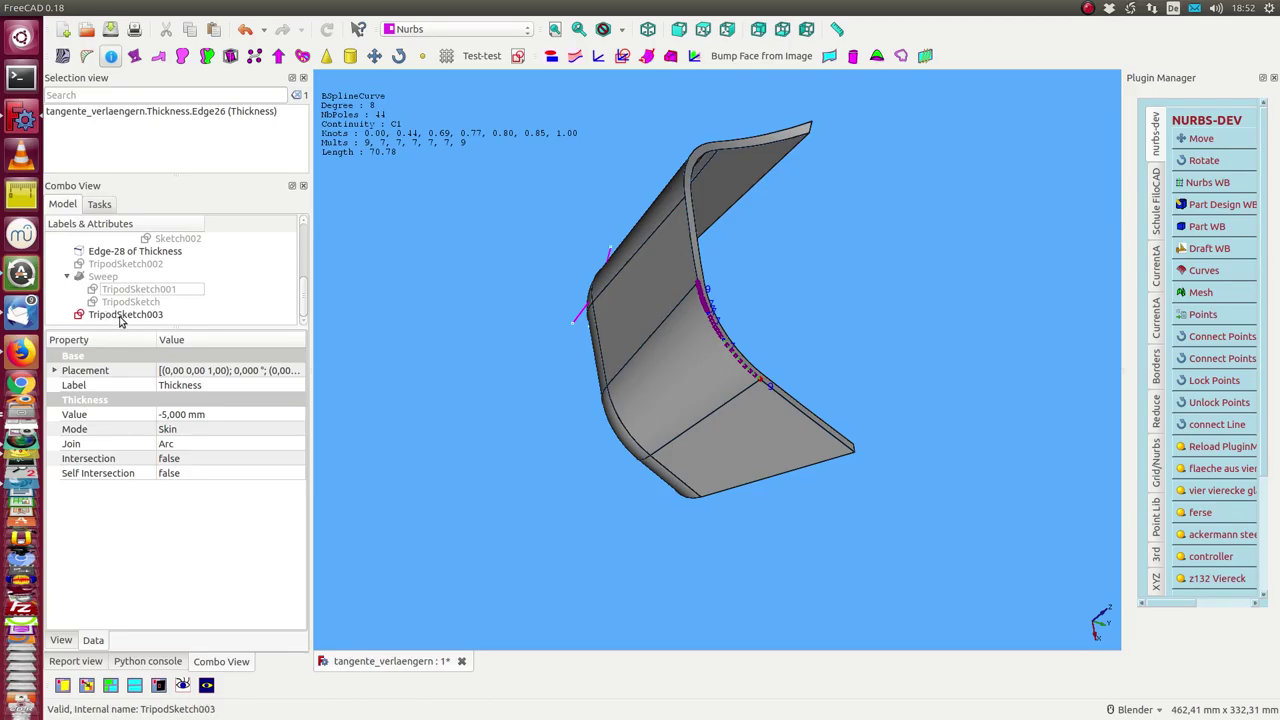
# - Set TripodSketch003's wire Mode to true and face Number to 26
pyautogui.click(123, 317)
pyautogui.click(214, 446)
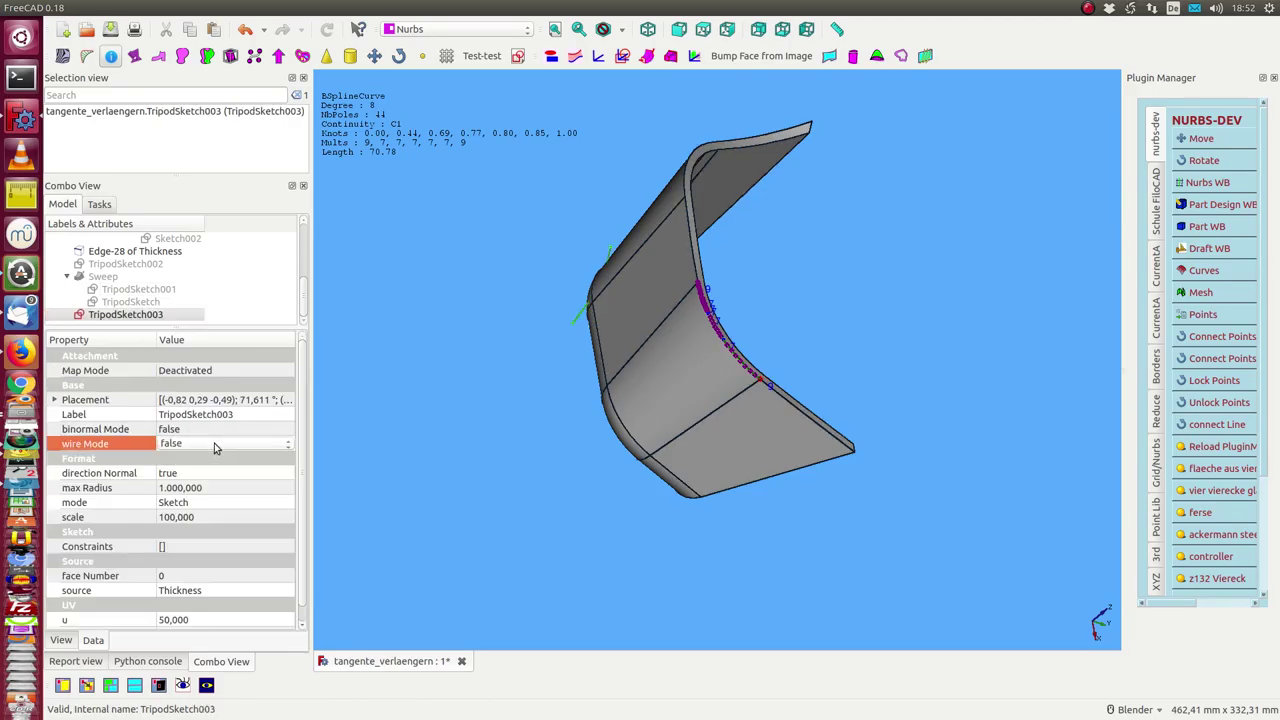
pyautogui.scroll(-1, 182, 552)
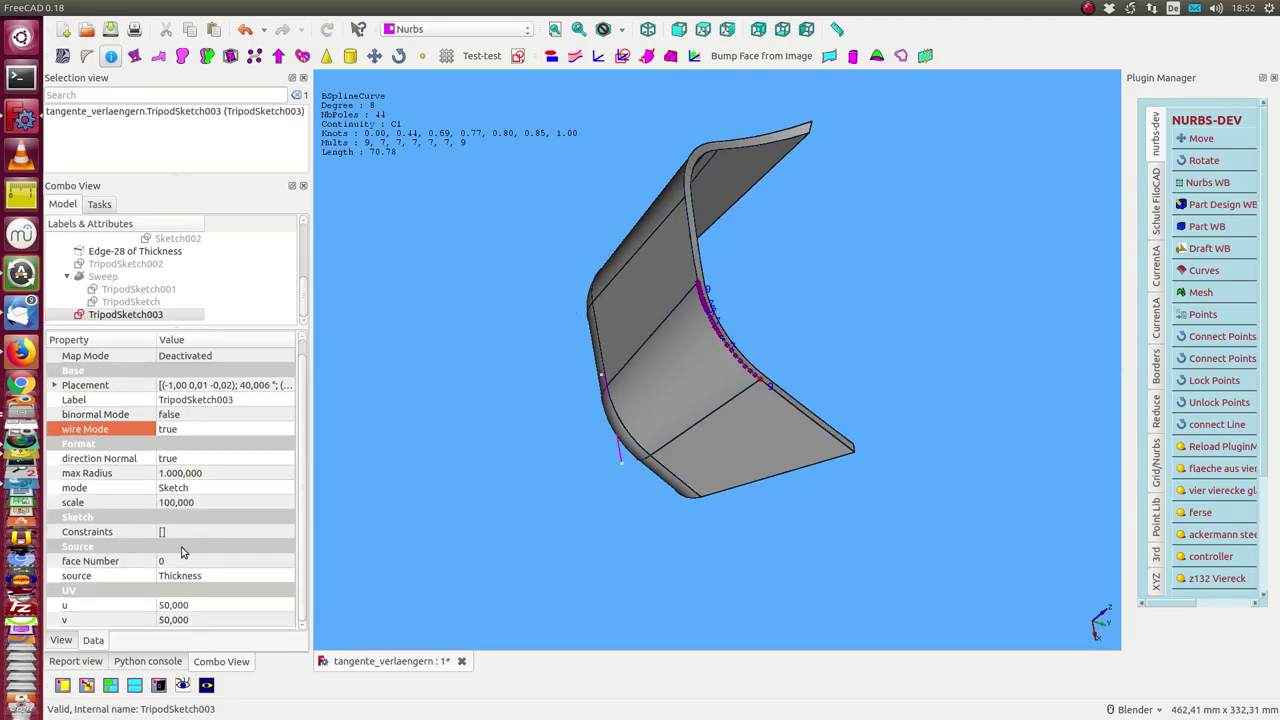
pyautogui.click(199, 562)
pyautogui.write('26')
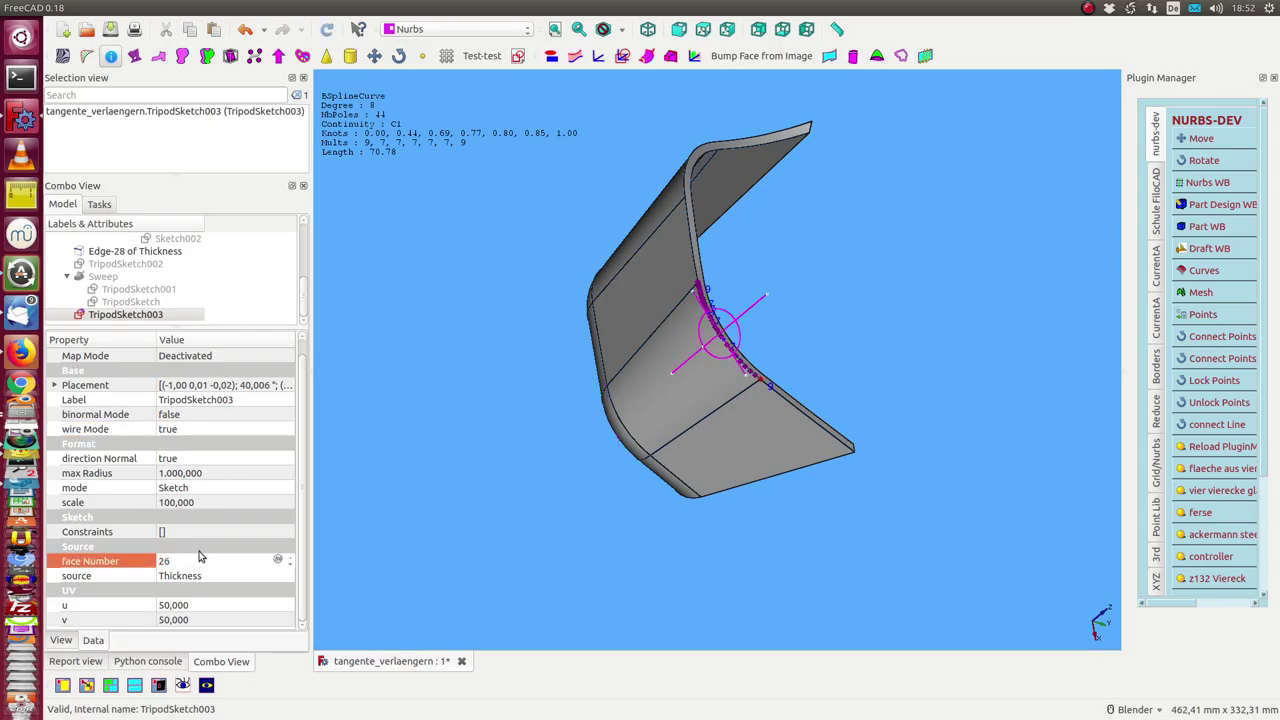
pyautogui.press('Return')
pyautogui.click(480, 394)
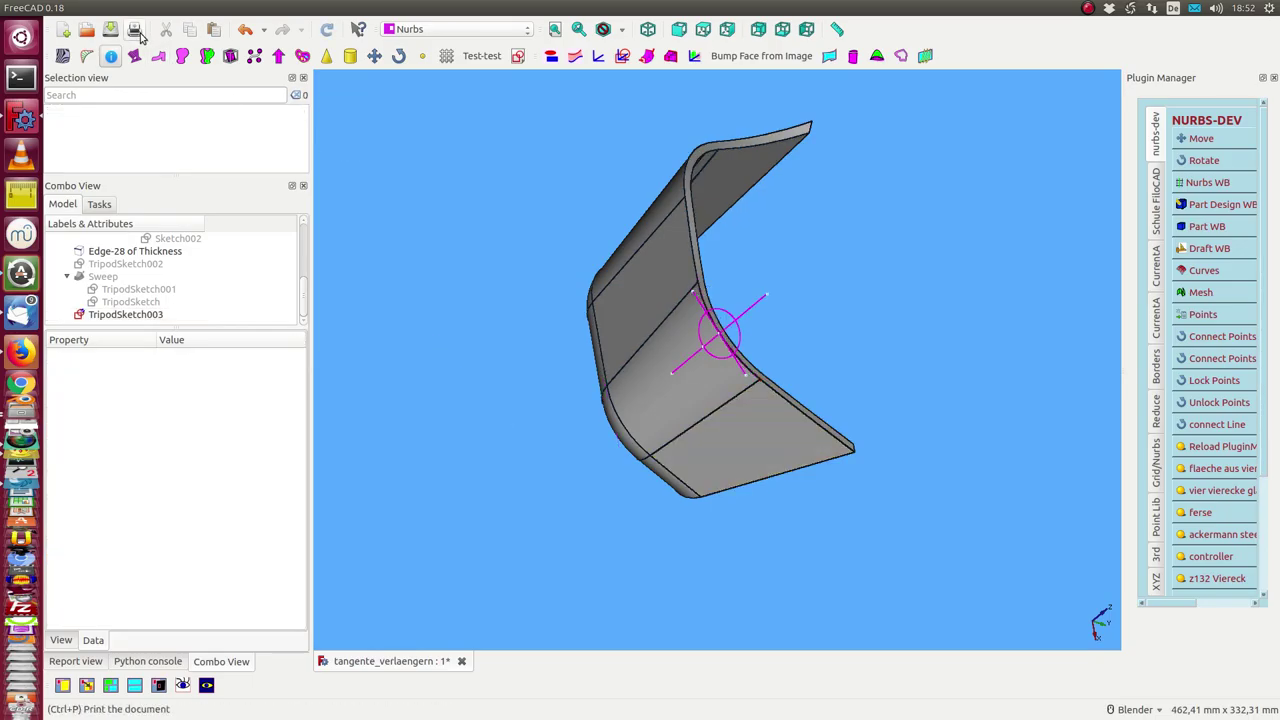
# - Set TripodSketch003's u parameter to 0 in its Data properties
pyautogui.moveTo(557, 360)
pyautogui.mouseDown(button='middle')
pyautogui.moveTo(503, 326)
pyautogui.moveTo(541, 338)
pyautogui.moveTo(671, 325)
pyautogui.mouseUp(button='middle')
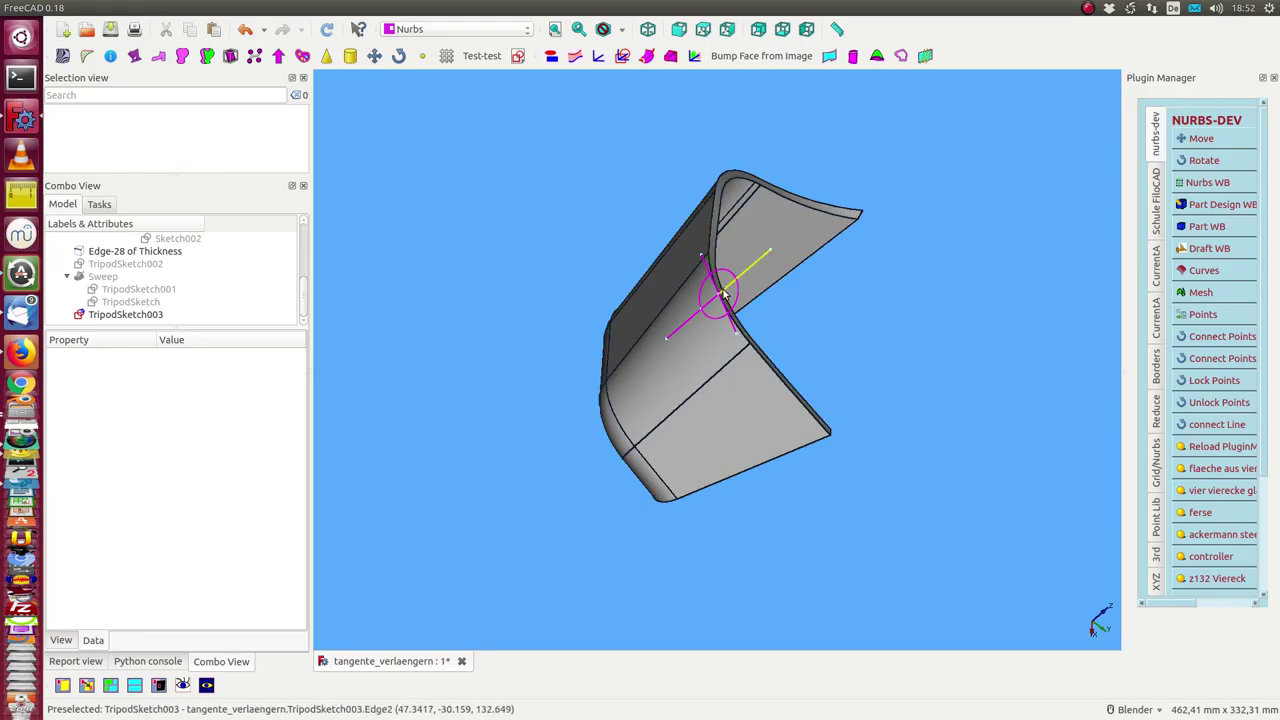
pyautogui.moveTo(686, 351)
pyautogui.mouseDown(button='middle')
pyautogui.moveTo(594, 314)
pyautogui.moveTo(578, 326)
pyautogui.moveTo(740, 317)
pyautogui.moveTo(749, 354)
pyautogui.moveTo(630, 414)
pyautogui.moveTo(569, 414)
pyautogui.mouseUp(button='middle')
pyautogui.moveTo(580, 503)
pyautogui.mouseDown(button='middle')
pyautogui.moveTo(577, 268)
pyautogui.moveTo(500, 317)
pyautogui.mouseUp(button='middle')
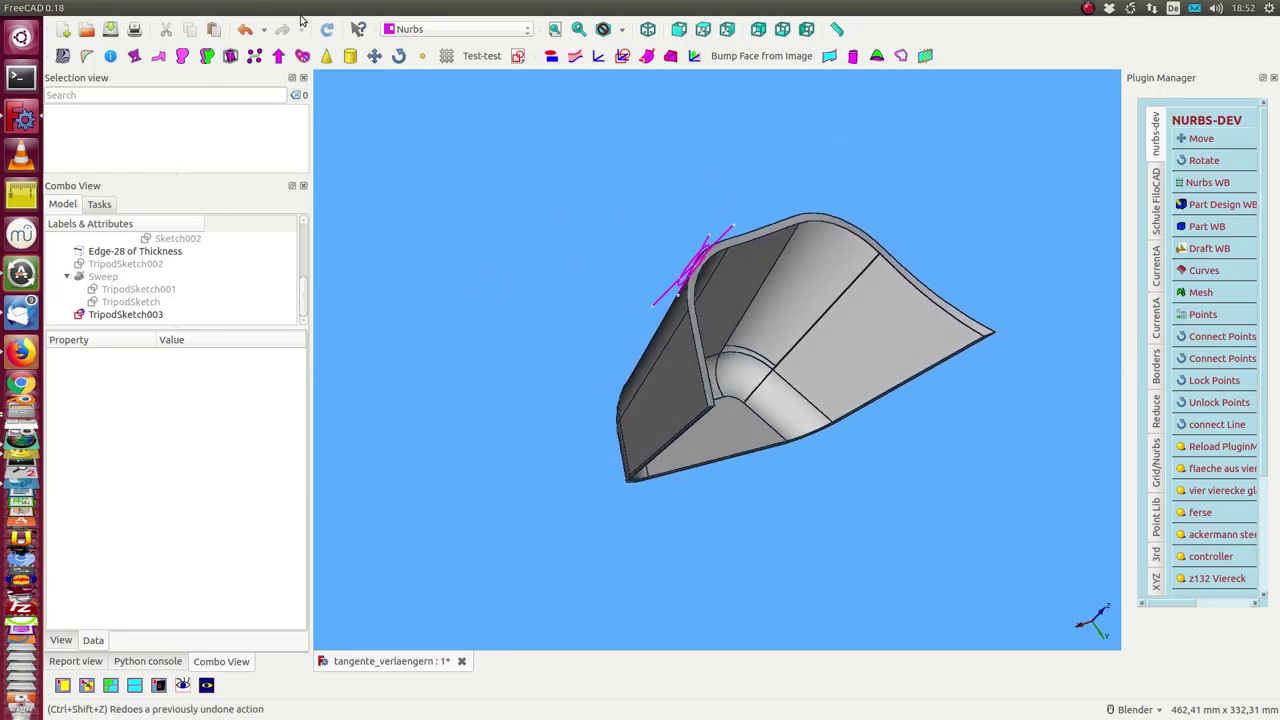
pyautogui.click(120, 316)
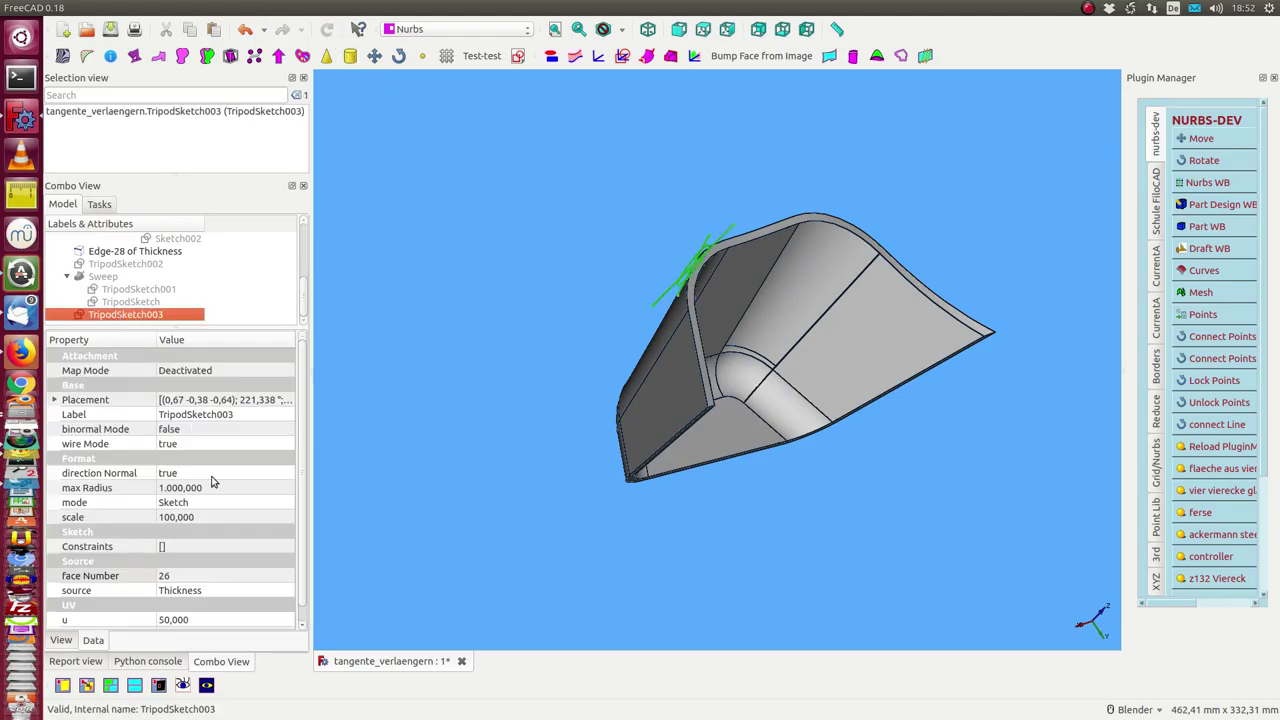
pyautogui.moveTo(303, 533); pyautogui.dragTo(308, 568)
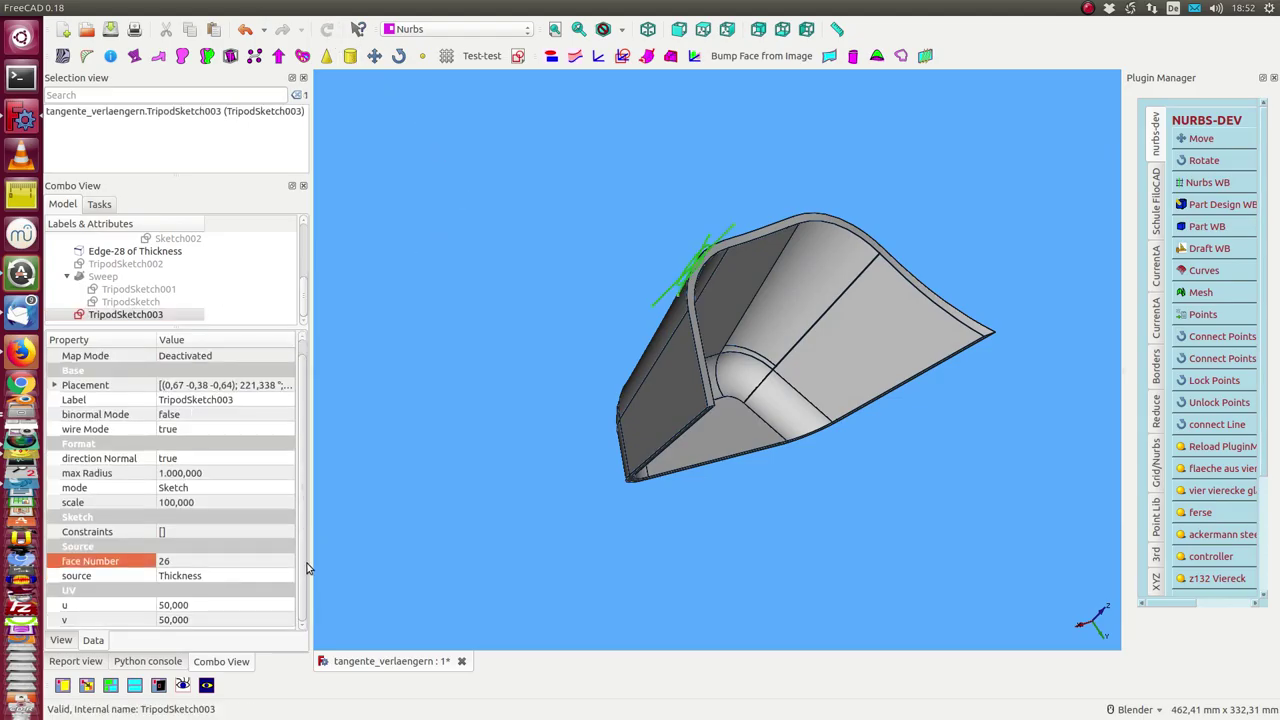
pyautogui.click(204, 605)
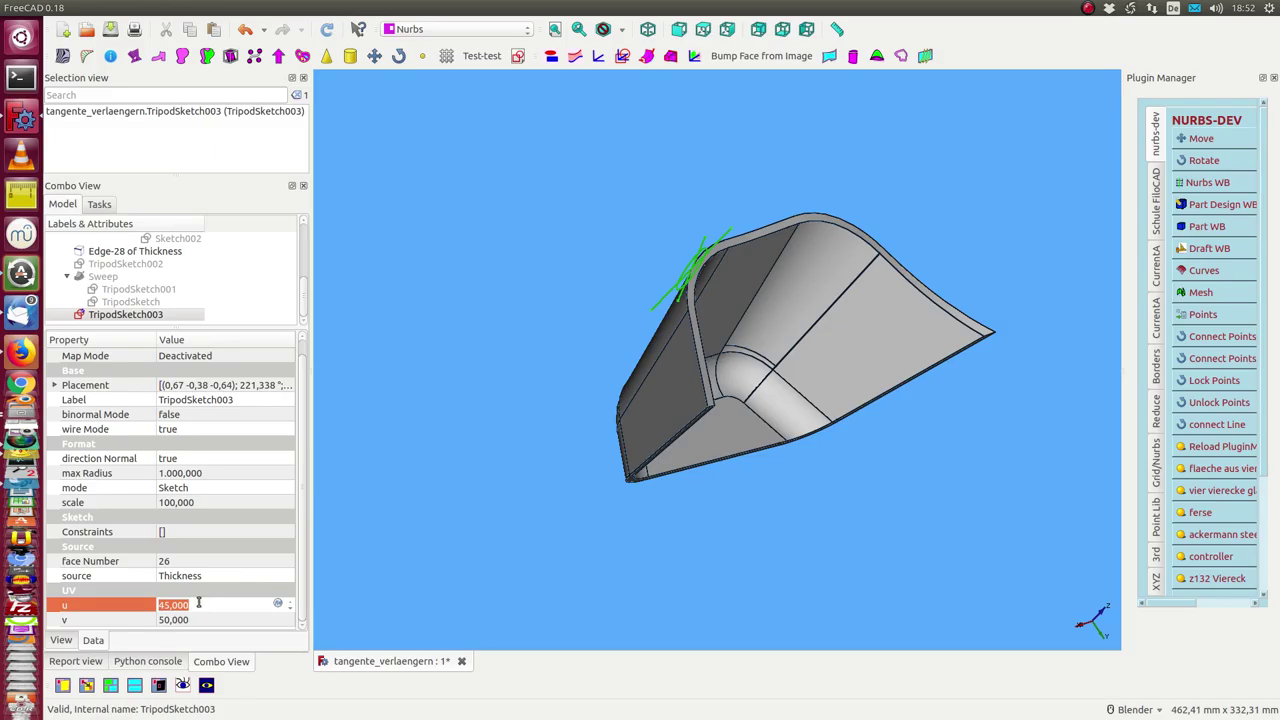
pyautogui.write('0')
pyautogui.press('Return')
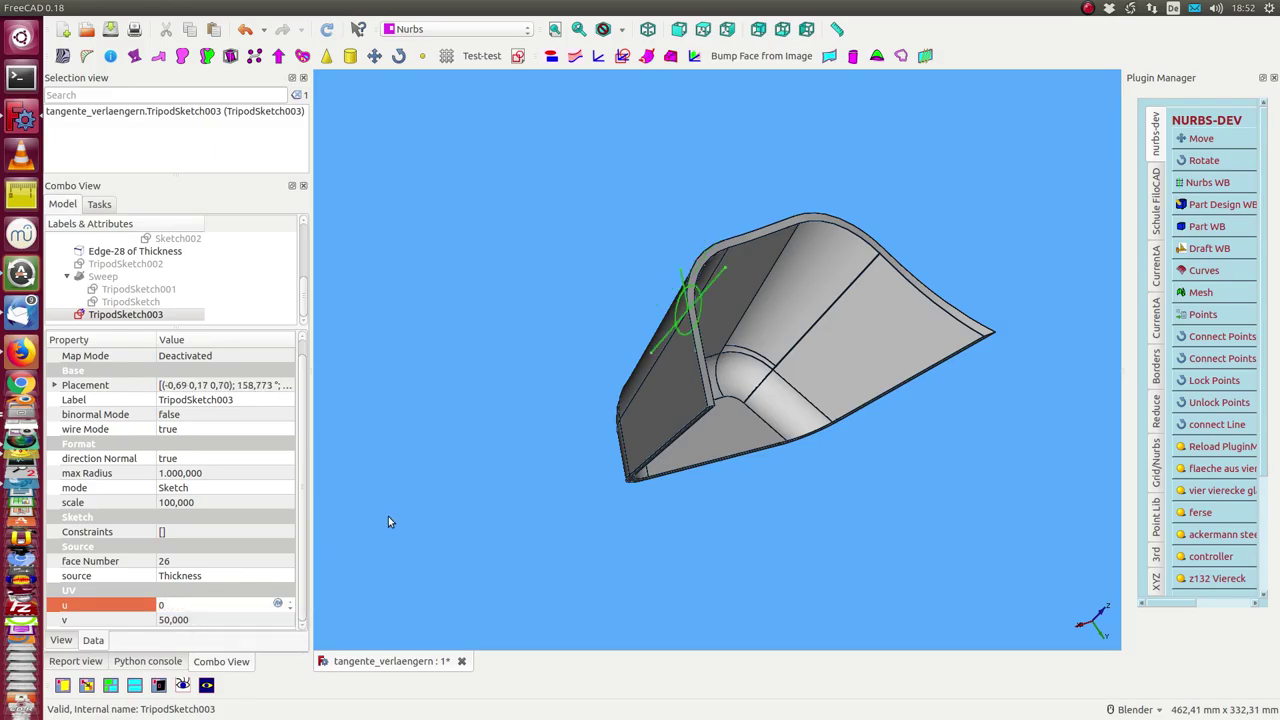
pyautogui.click(391, 508)
# - Copy TripodSketch003 to the clipboard with Ctrl+C
pyautogui.moveTo(604, 262)
pyautogui.mouseDown(button='middle')
pyautogui.moveTo(651, 357)
pyautogui.moveTo(534, 323)
pyautogui.mouseUp(button='middle')
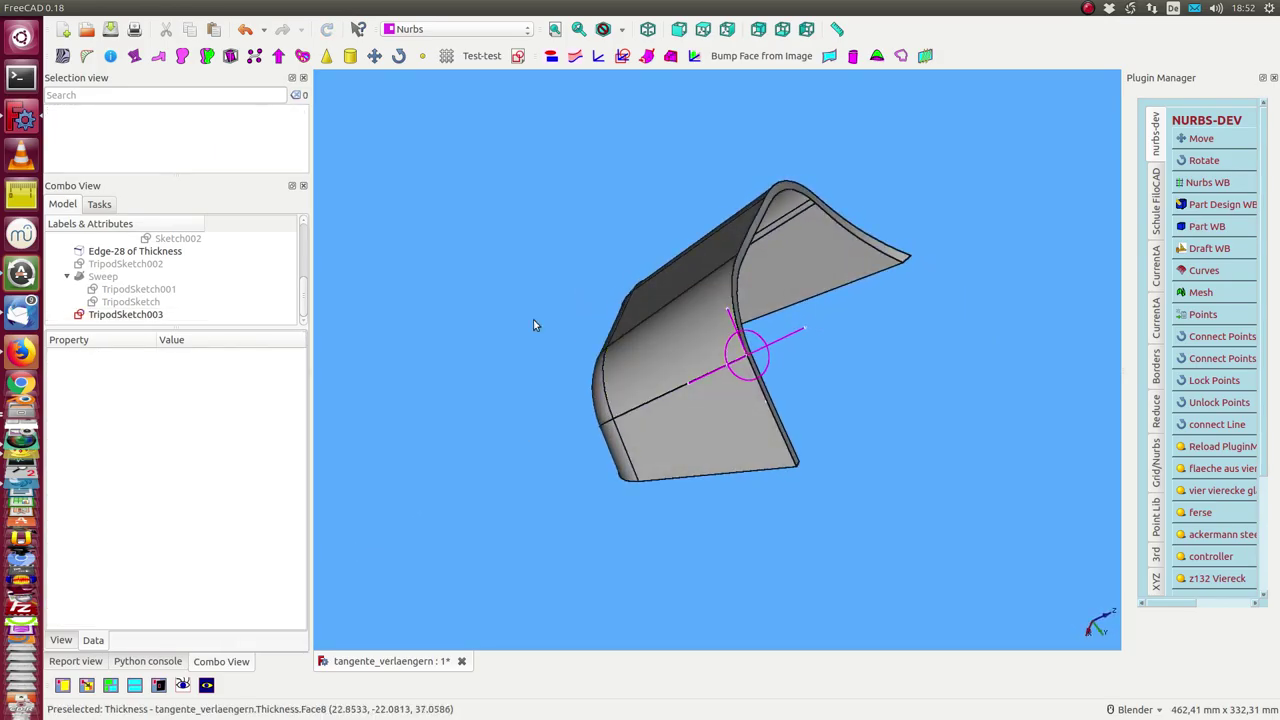
pyautogui.click(108, 314)
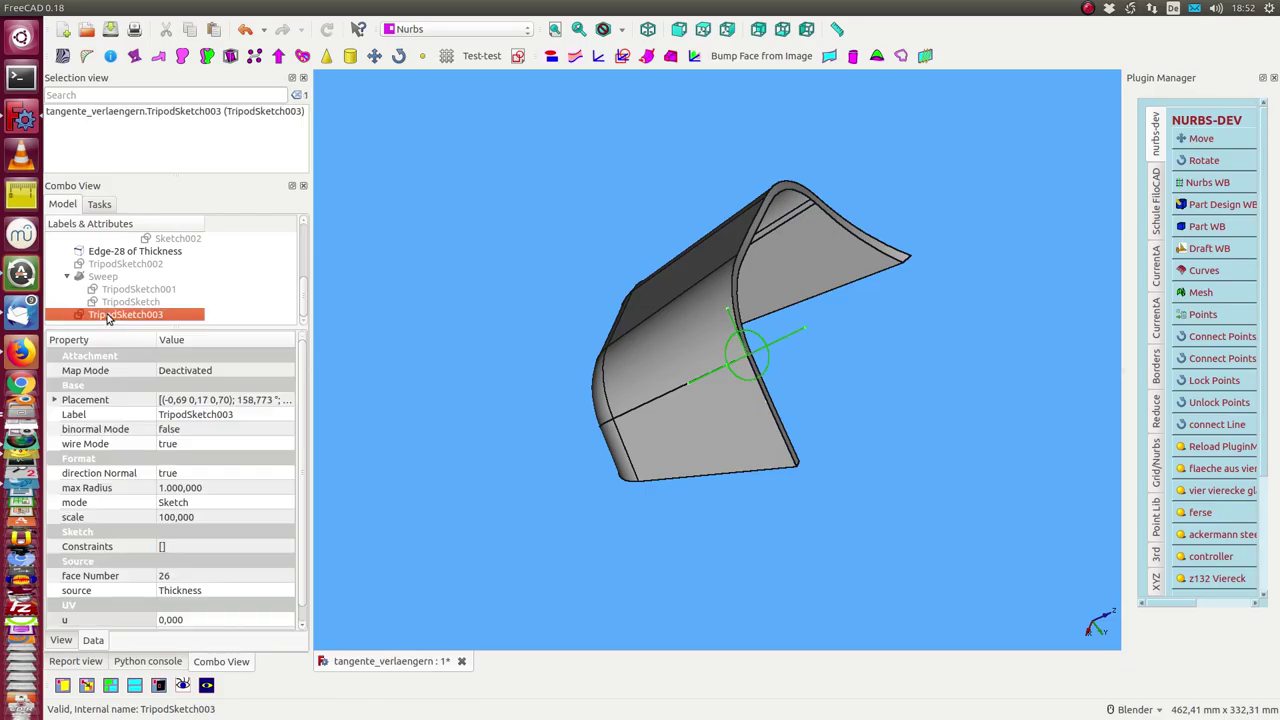
pyautogui.hotkey('ctrl', 'c')
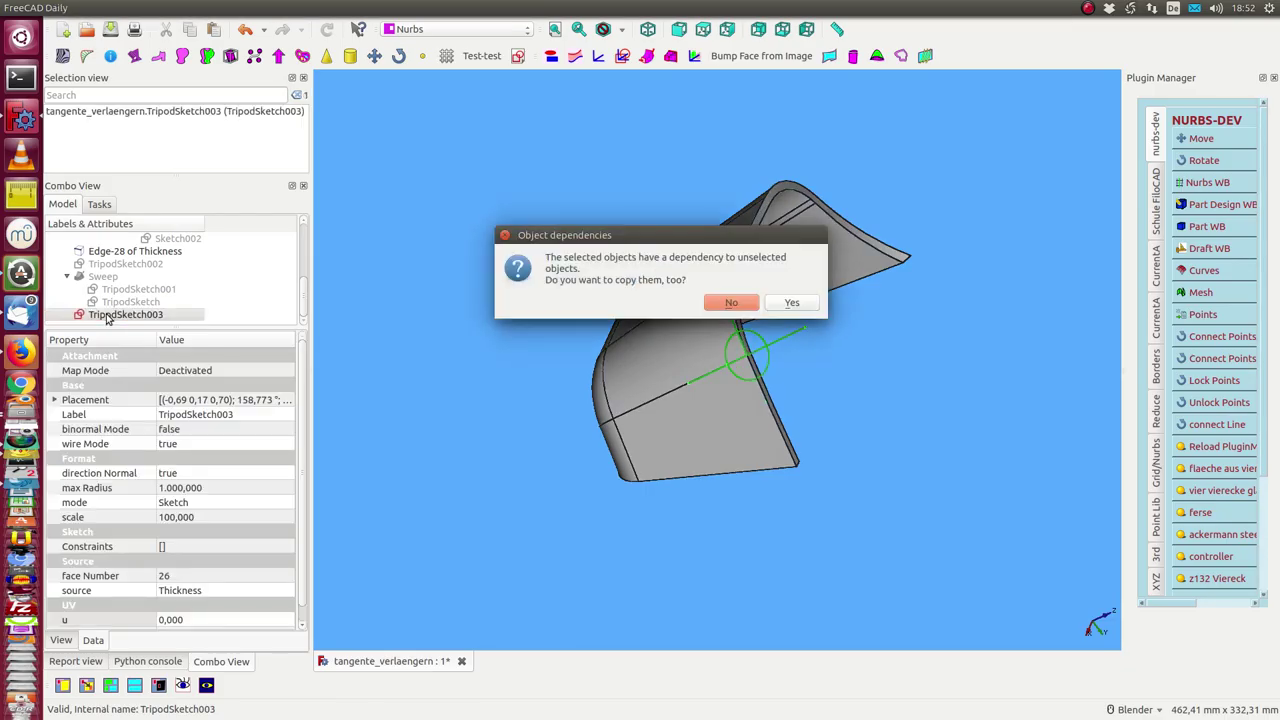
# - Paste TripodSketch003 without its dependent objects as TripodSketch004
pyautogui.press('Return')
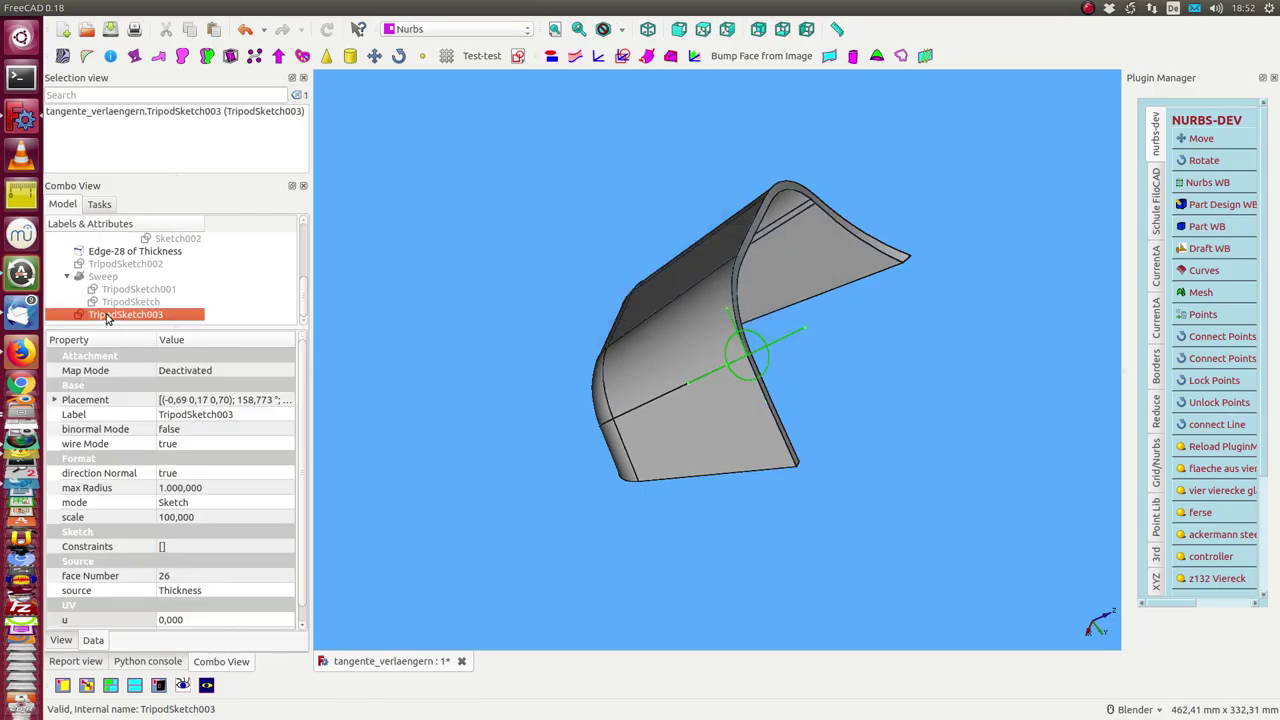
pyautogui.hotkey('ctrl', 'v')
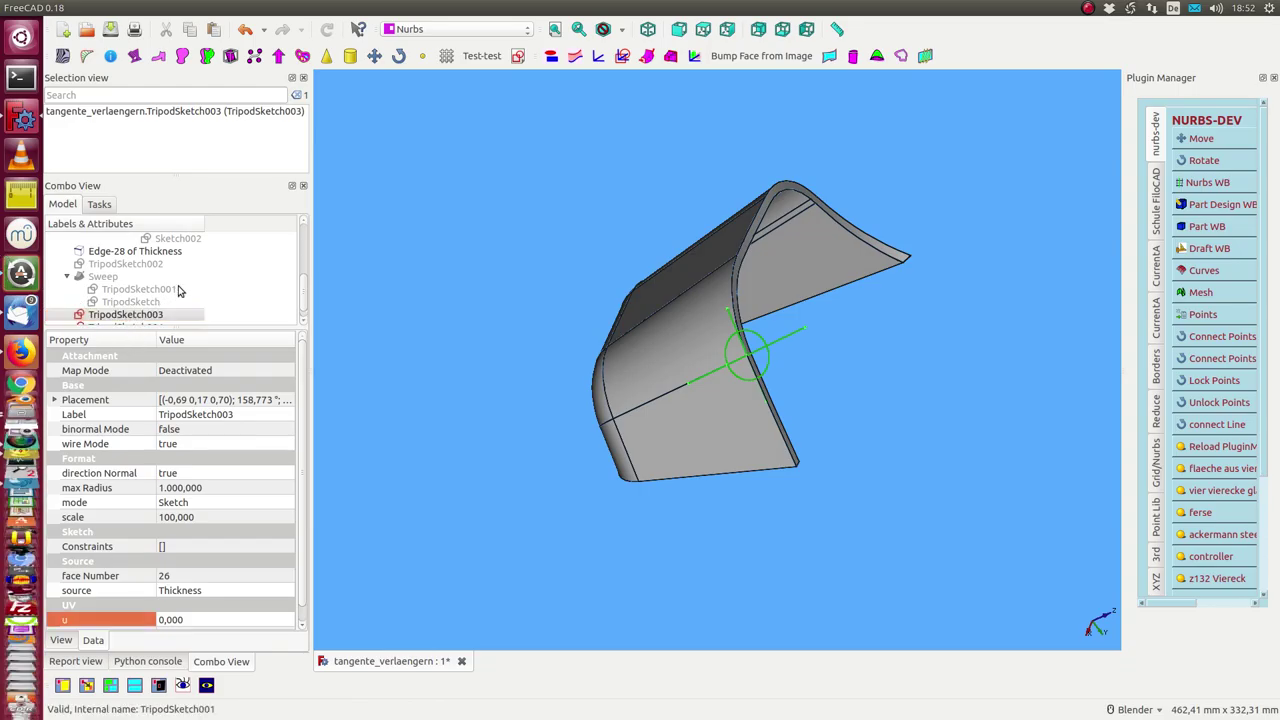
pyautogui.click(136, 314)
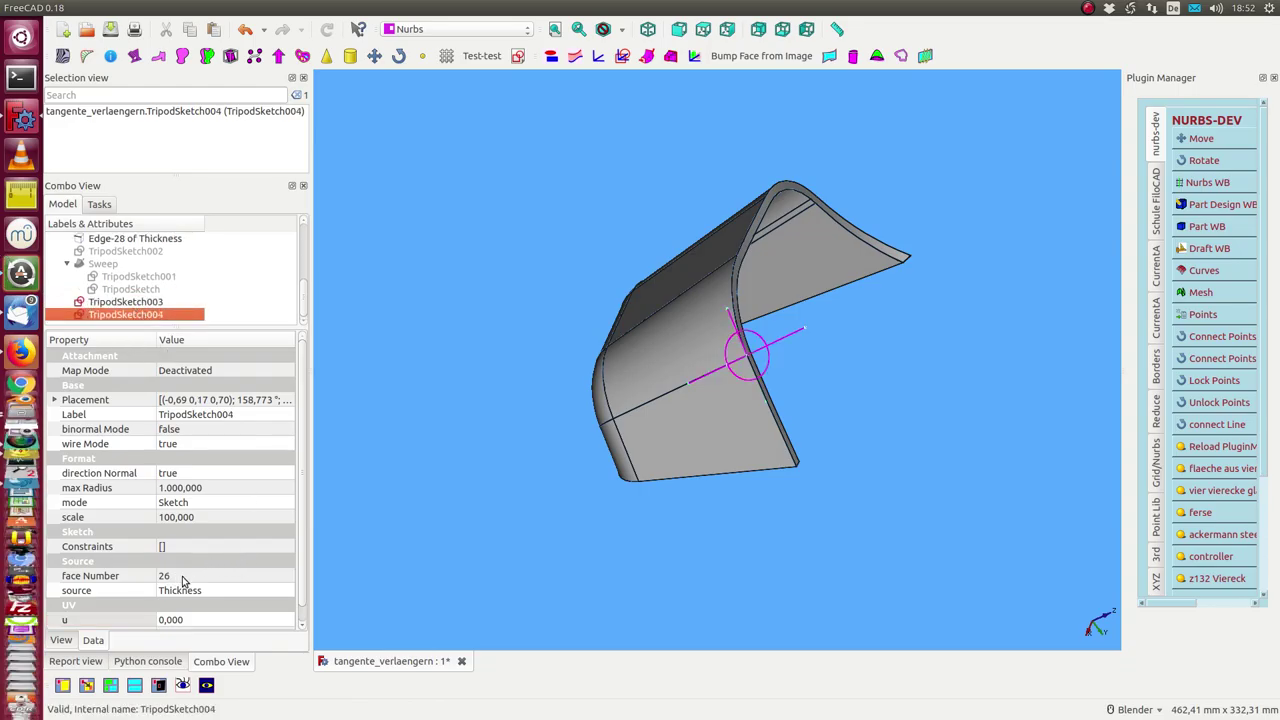
# - Edit TripodSketch004's u value and view both tripods on the shell
pyautogui.click(210, 620)
pyautogui.write('0')
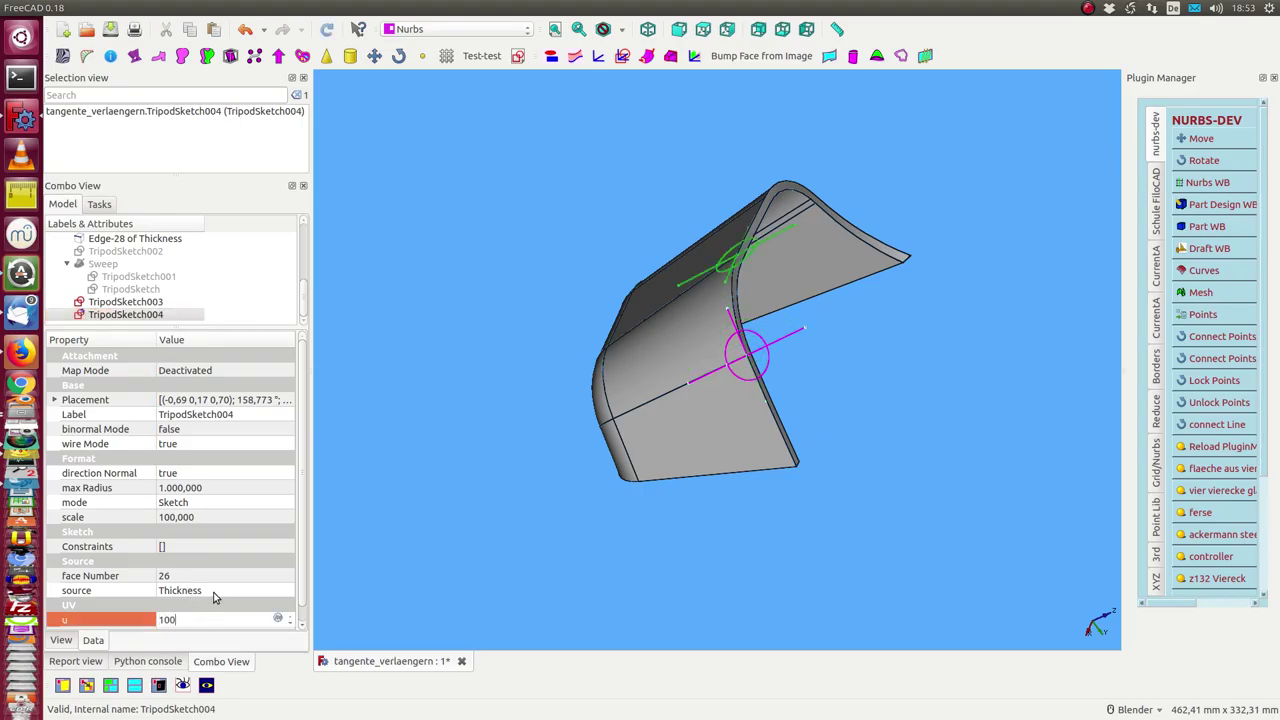
pyautogui.moveTo(700, 330)
pyautogui.mouseDown(button='middle')
pyautogui.moveTo(832, 330)
pyautogui.moveTo(826, 363)
pyautogui.moveTo(714, 514)
pyautogui.moveTo(591, 522)
pyautogui.moveTo(586, 428)
pyautogui.moveTo(575, 457)
pyautogui.mouseUp(button='middle')
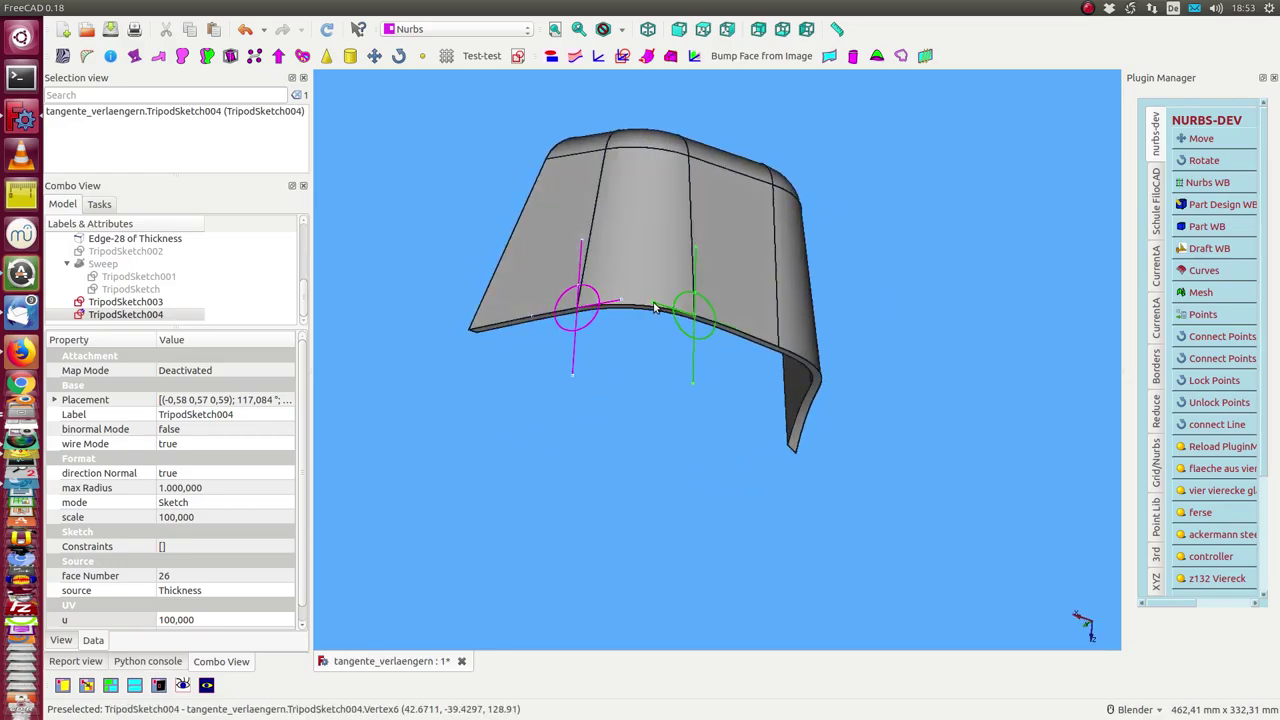
pyautogui.moveTo(577, 363)
pyautogui.mouseDown(button='middle')
pyautogui.moveTo(671, 434)
pyautogui.moveTo(655, 321)
pyautogui.moveTo(606, 371)
pyautogui.moveTo(669, 443)
pyautogui.moveTo(669, 394)
pyautogui.moveTo(620, 300)
pyautogui.mouseUp(button='middle')
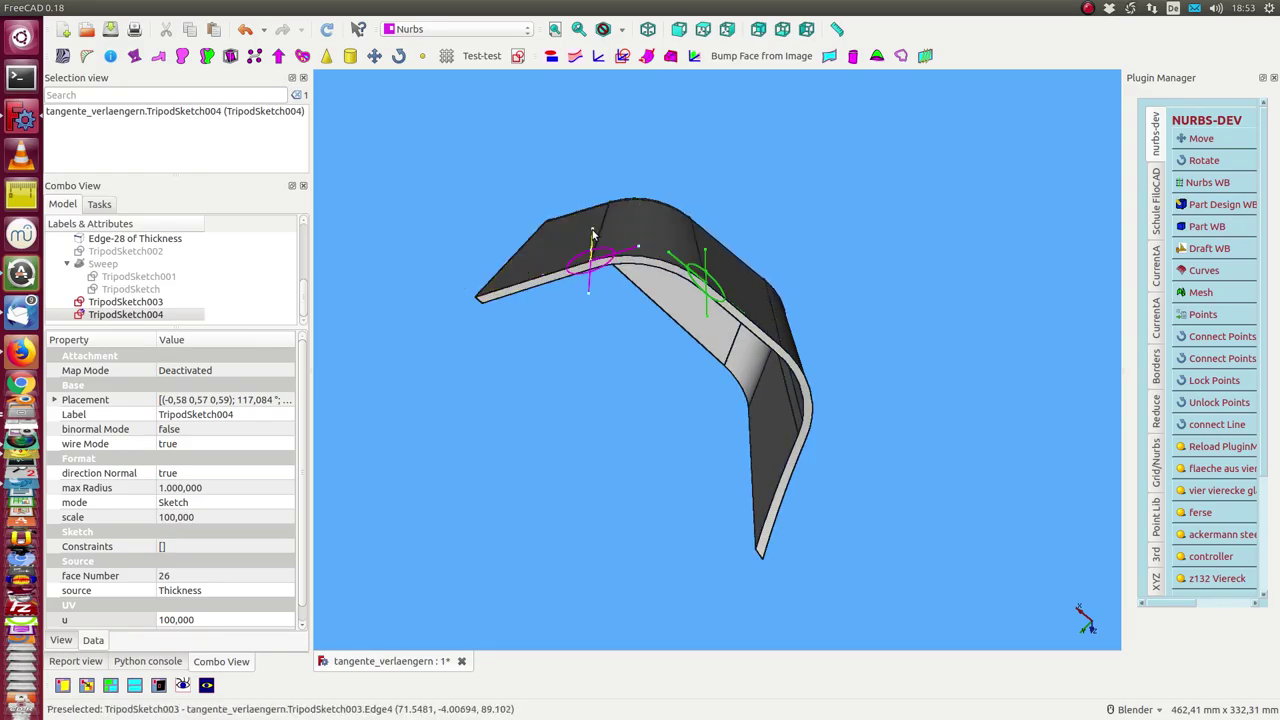
pyautogui.click(222, 432)
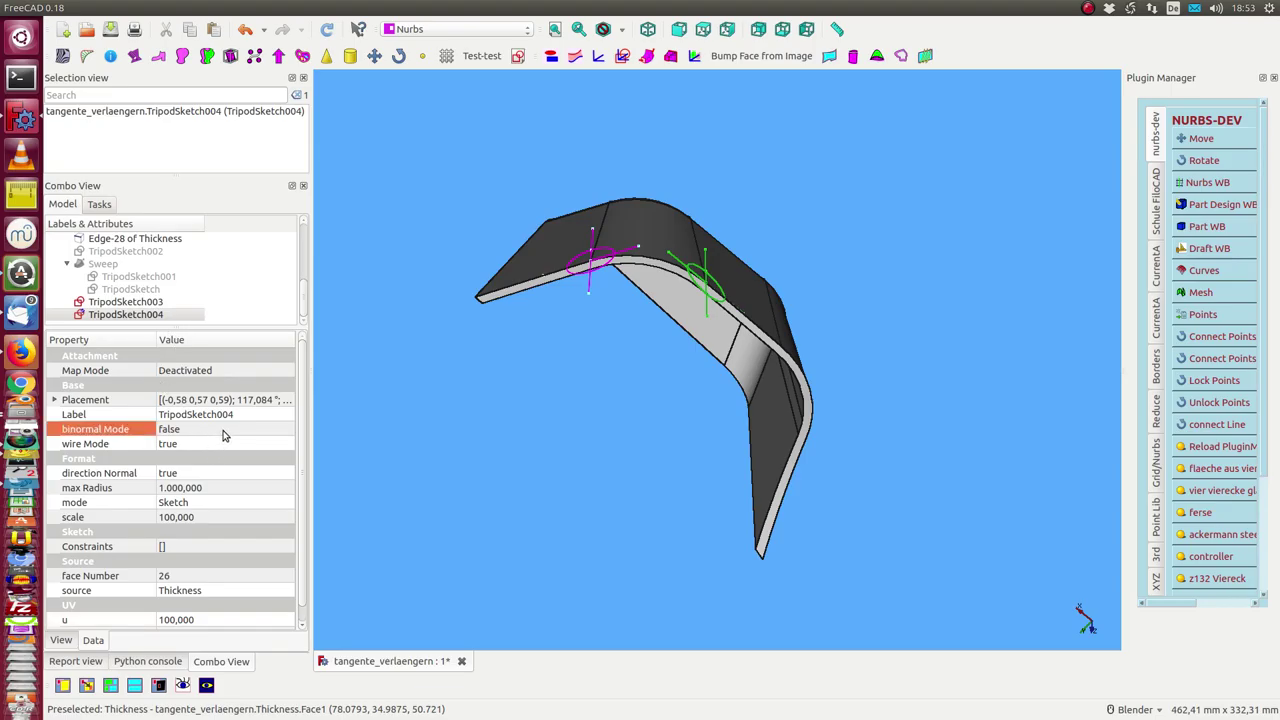
# - Set TripodSketch004's binormal Mode to true and inspect its re-oriented tripod
pyautogui.click(222, 432)
pyautogui.scroll(-1, 222, 432)
pyautogui.moveTo(330, 390)
pyautogui.mouseDown(button='middle')
pyautogui.moveTo(505, 332)
pyautogui.moveTo(614, 423)
pyautogui.moveTo(557, 360)
pyautogui.moveTo(538, 407)
pyautogui.moveTo(580, 408)
pyautogui.mouseUp(button='middle')
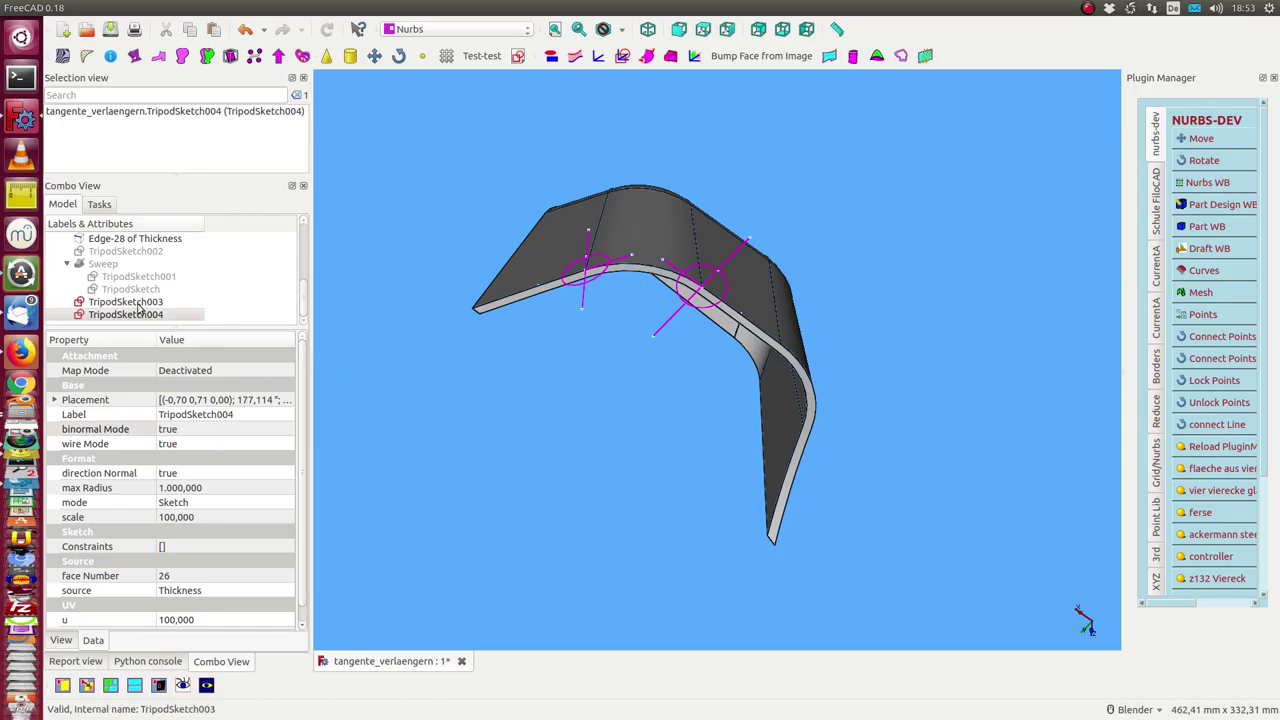
pyautogui.moveTo(527, 413)
pyautogui.mouseDown(button='middle')
pyautogui.moveTo(514, 257)
pyautogui.moveTo(555, 350)
pyautogui.moveTo(523, 371)
pyautogui.moveTo(522, 329)
pyautogui.mouseUp(button='middle')
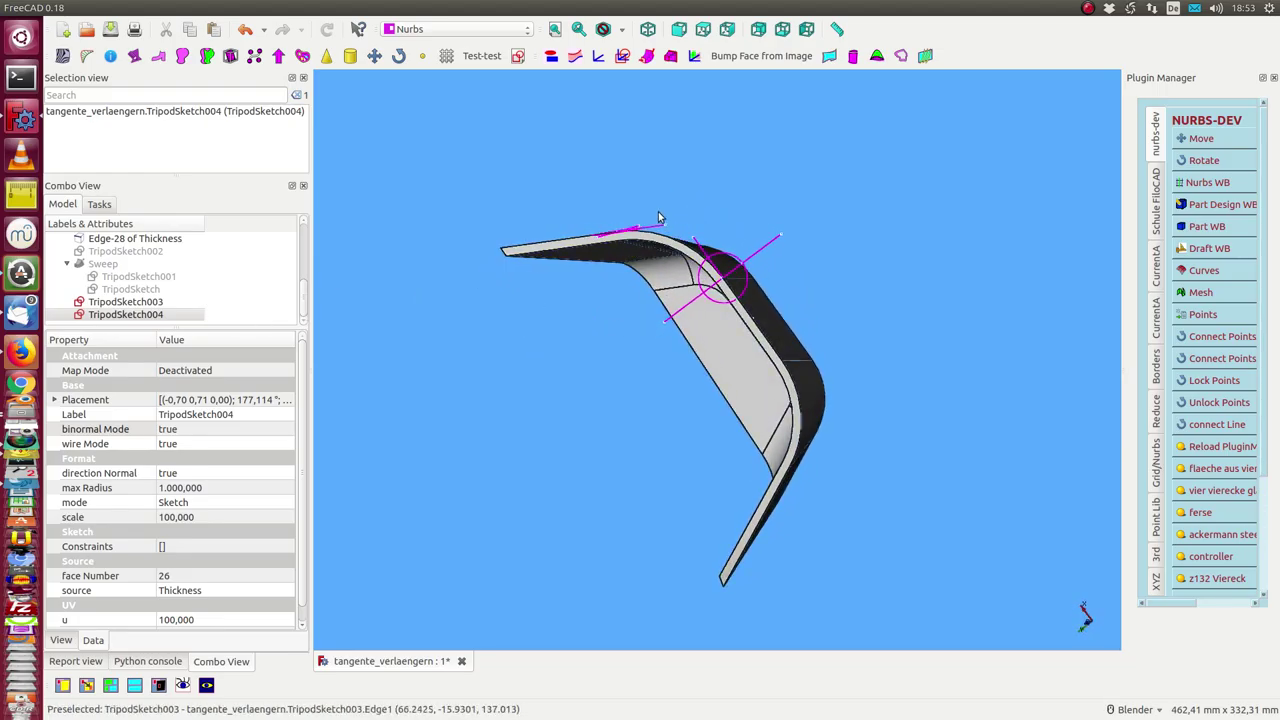
pyautogui.moveTo(576, 329)
pyautogui.mouseDown(button='middle')
pyautogui.moveTo(628, 285)
pyautogui.moveTo(520, 320)
pyautogui.mouseUp(button='middle')
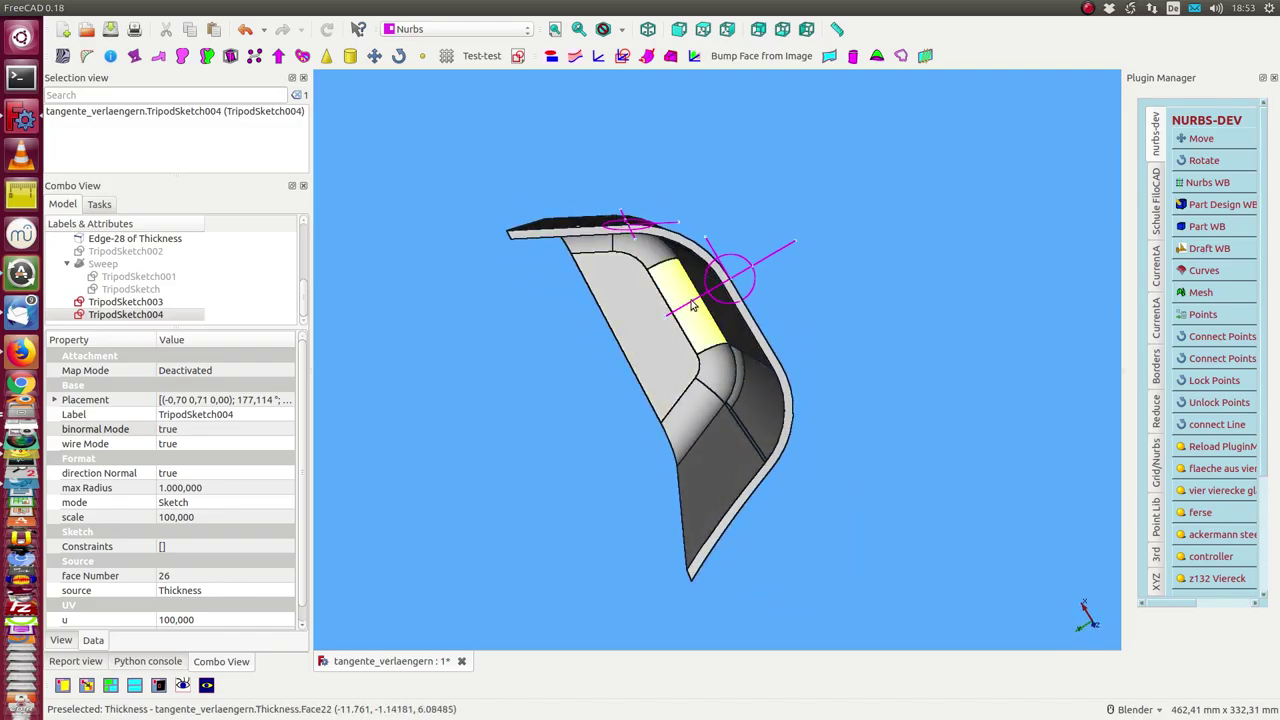
pyautogui.click(132, 302)
# - Open TripodSketch003 and delete its circle, 2-Line, 3-Line and another line
pyautogui.doubleClick(132, 302)
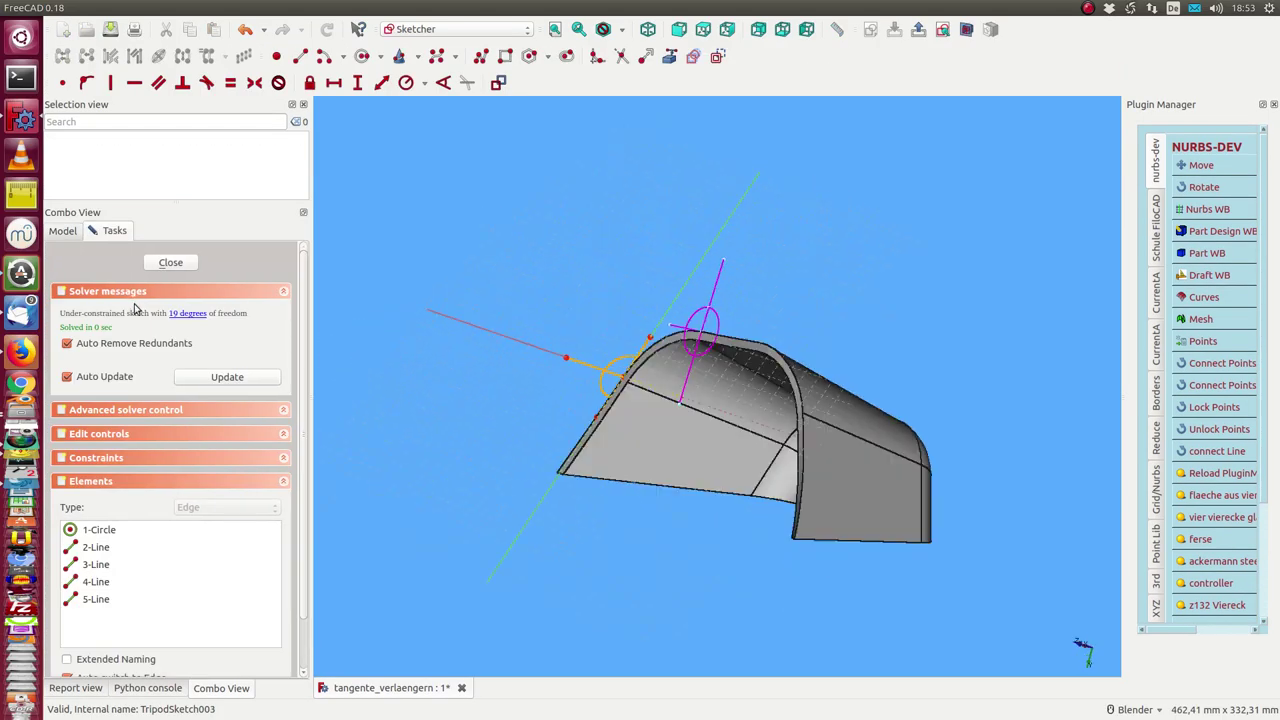
pyautogui.moveTo(366, 360)
pyautogui.mouseDown(button='middle')
pyautogui.moveTo(917, 373)
pyautogui.moveTo(877, 357)
pyautogui.mouseUp(button='middle')
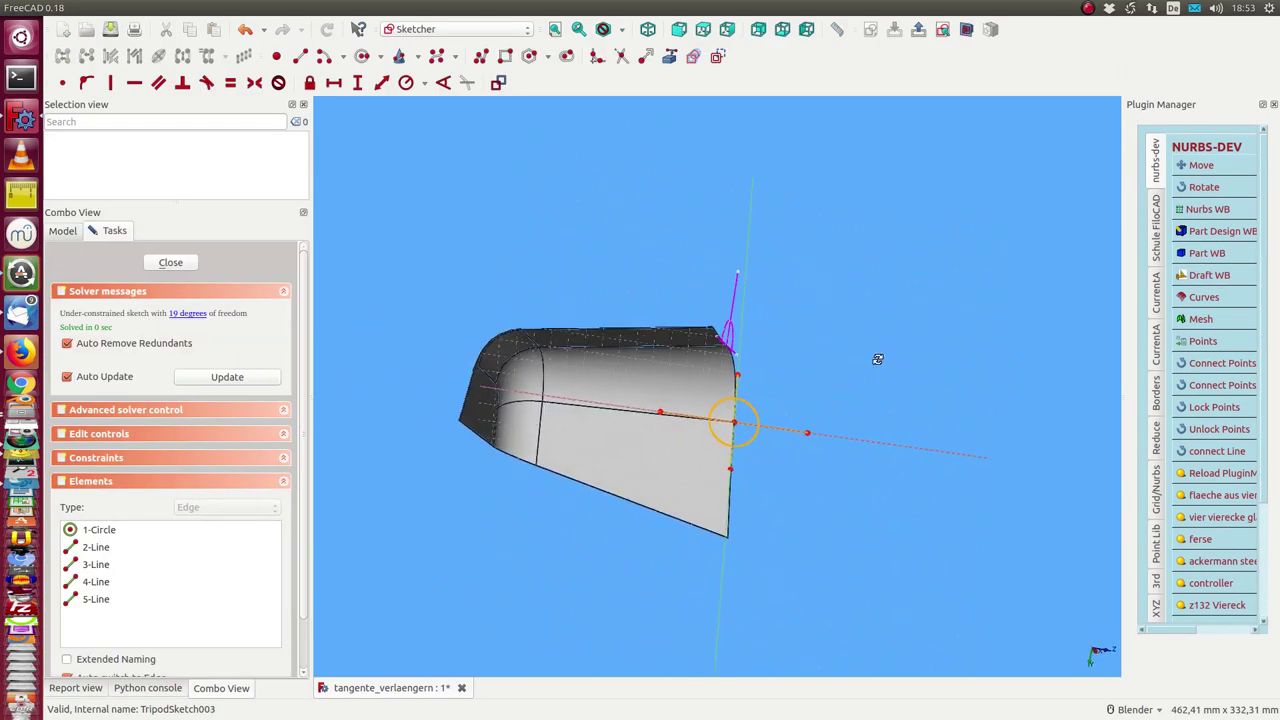
pyautogui.click(96, 533)
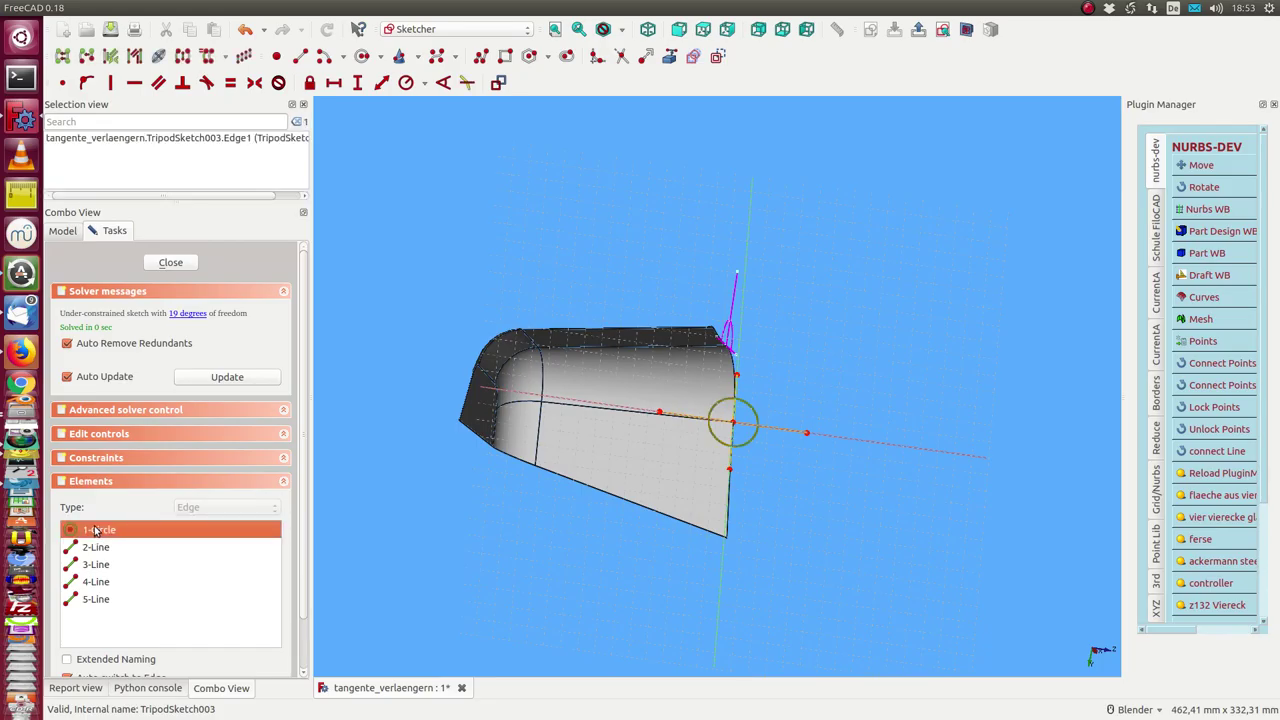
pyautogui.press('Delete')
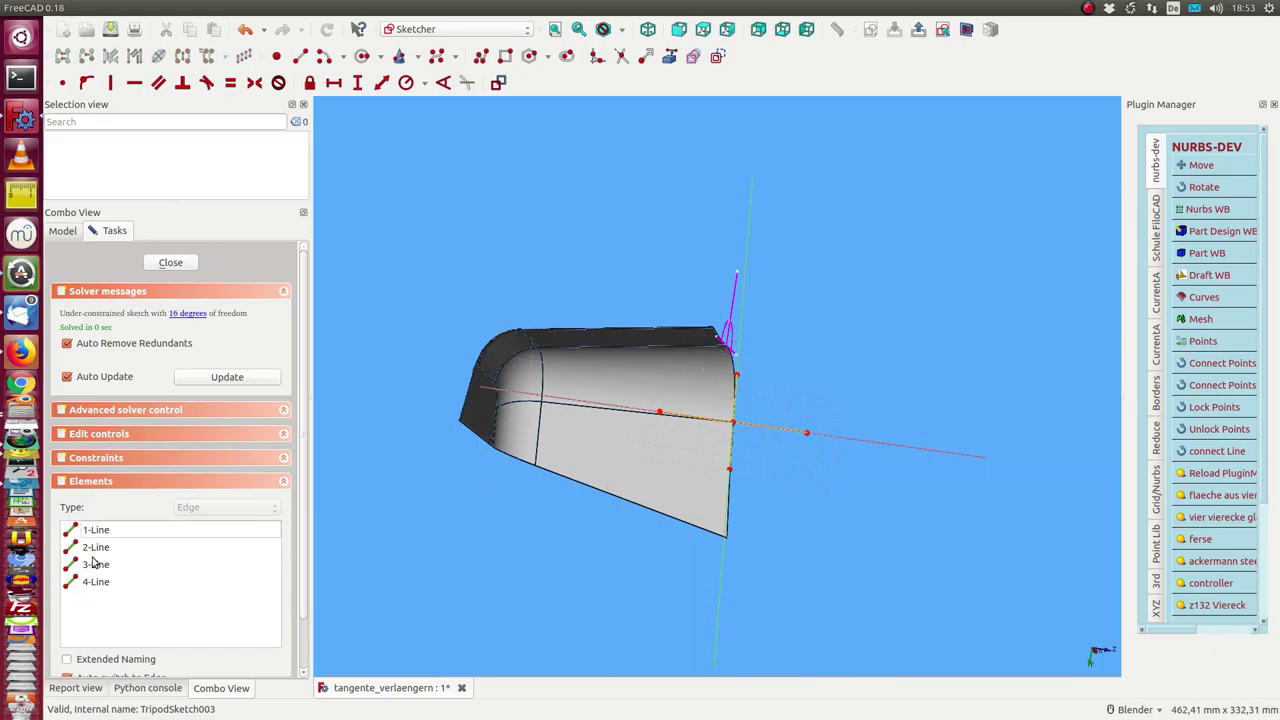
pyautogui.click(93, 548)
pyautogui.press('Delete')
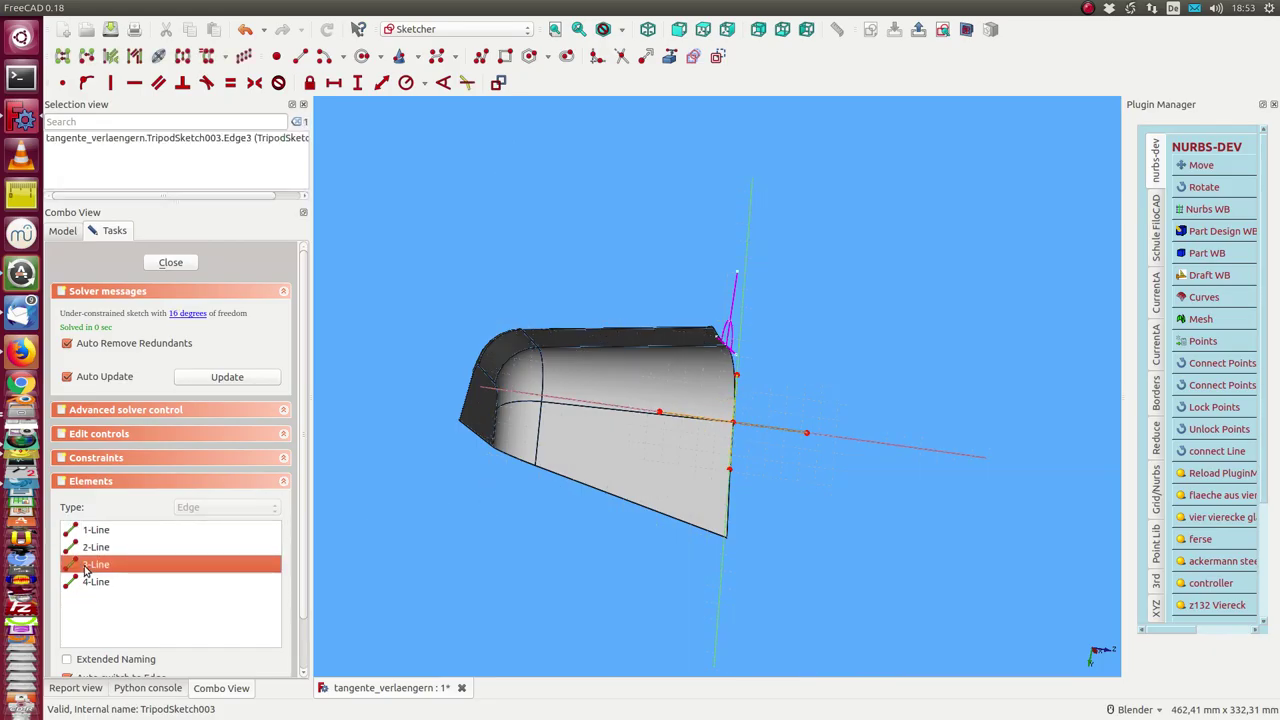
pyautogui.click(95, 566)
pyautogui.press('Delete')
pyautogui.click(95, 530)
pyautogui.moveTo(449, 522)
pyautogui.mouseDown(button='middle')
pyautogui.moveTo(386, 437)
pyautogui.moveTo(469, 441)
pyautogui.moveTo(575, 390)
pyautogui.moveTo(635, 308)
pyautogui.mouseUp(button='middle')
pyautogui.press('Delete')
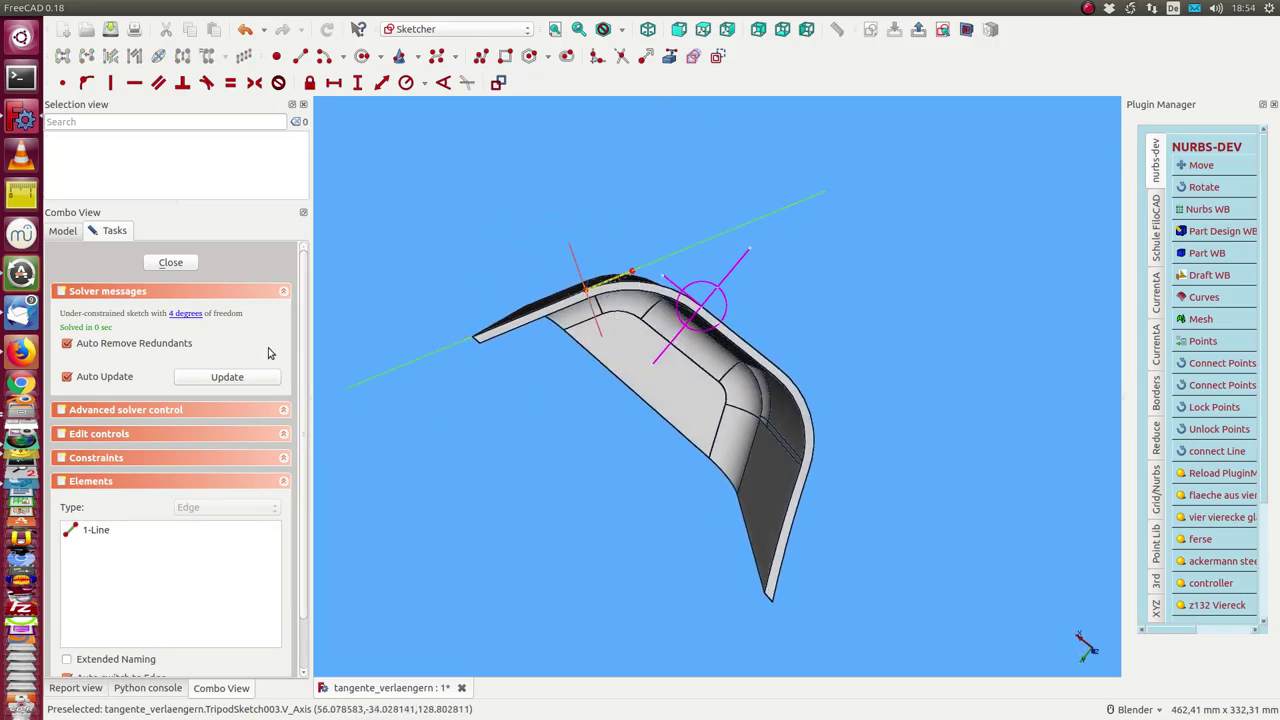
# - Reorient the sketch view, briefly starting and cancelling a line
pyautogui.click(703, 237)
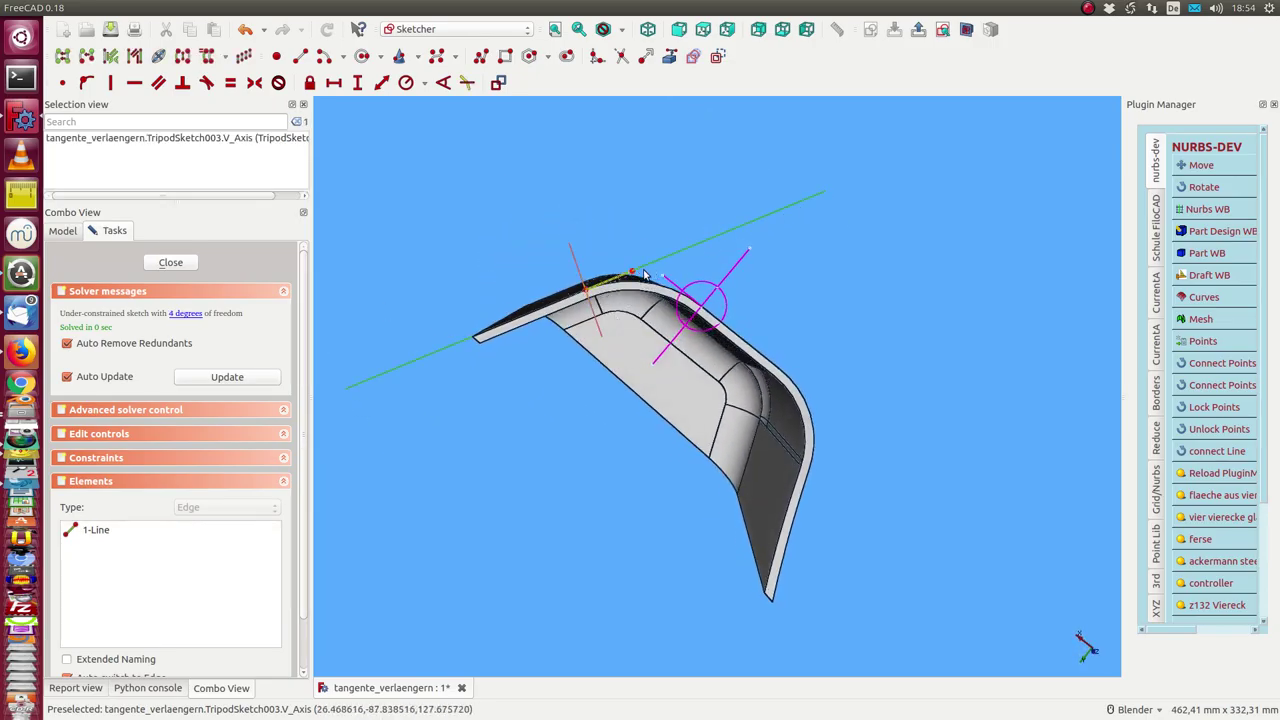
pyautogui.click(600, 210)
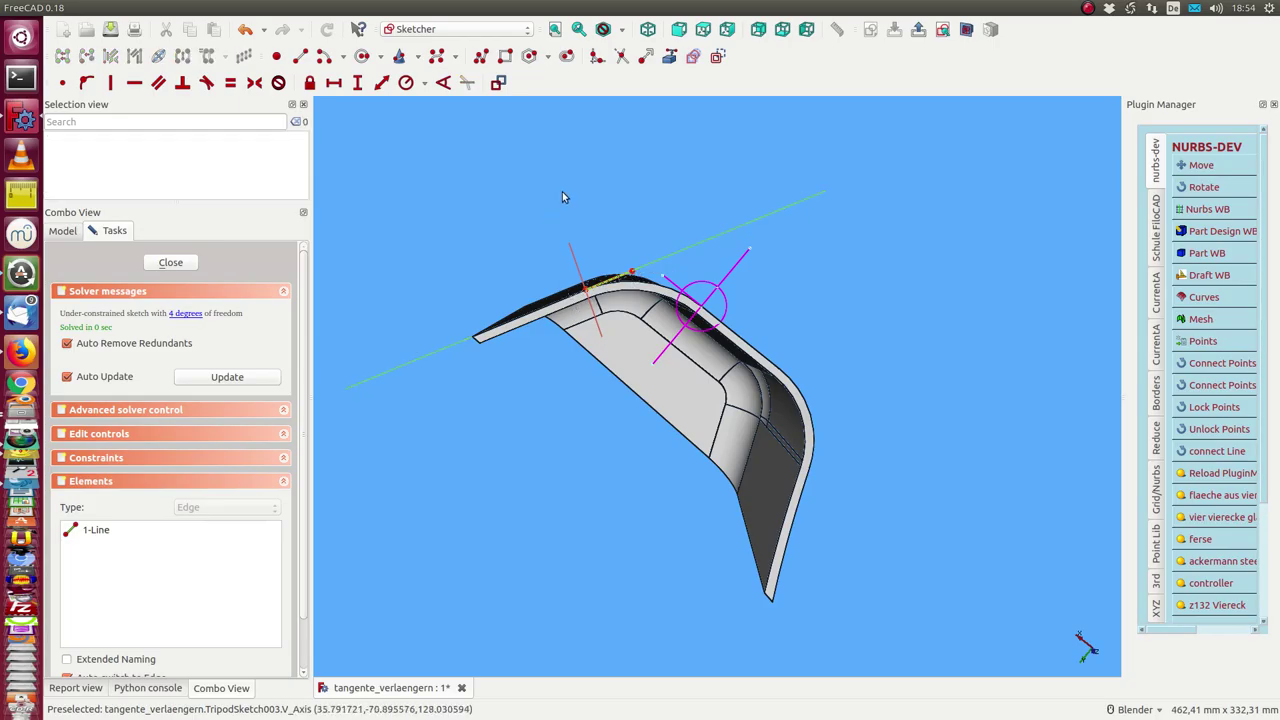
pyautogui.moveTo(562, 191)
pyautogui.mouseDown(button='middle')
pyautogui.moveTo(751, 413)
pyautogui.moveTo(771, 491)
pyautogui.mouseUp(button='middle')
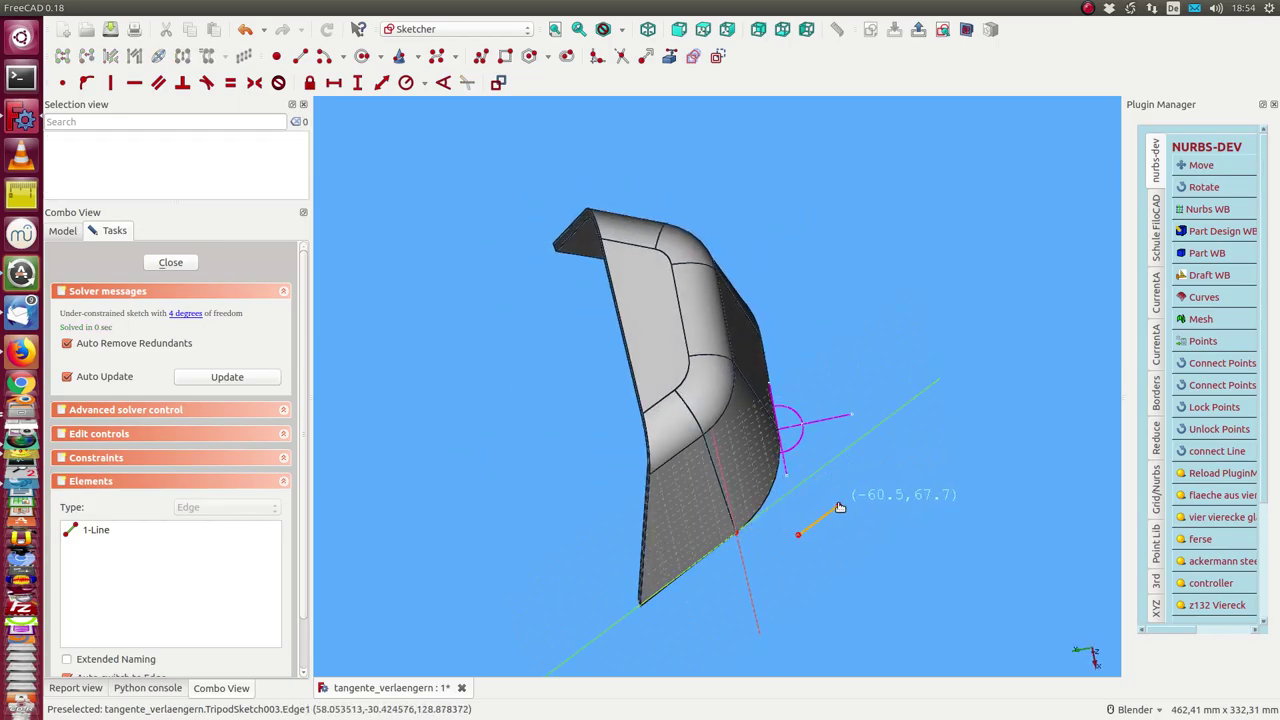
pyautogui.moveTo(840, 508); pyautogui.dragTo(771, 370, button='middle')
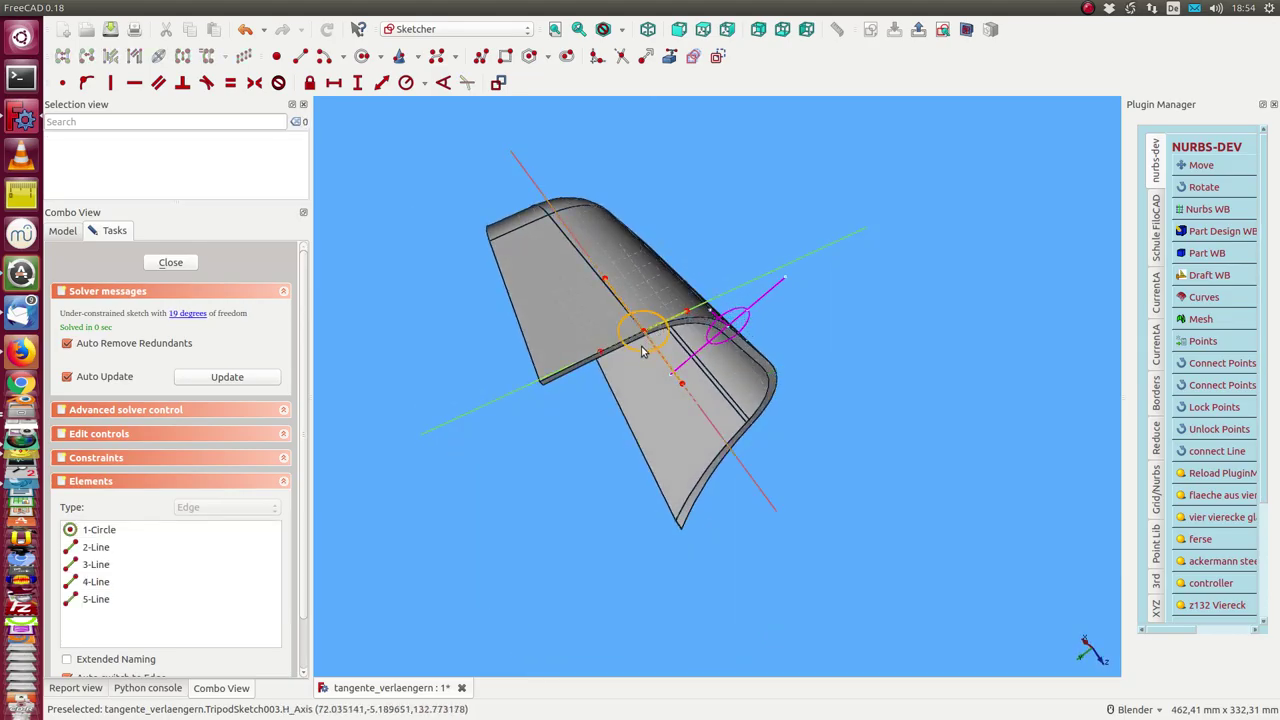
pyautogui.click(299, 56)
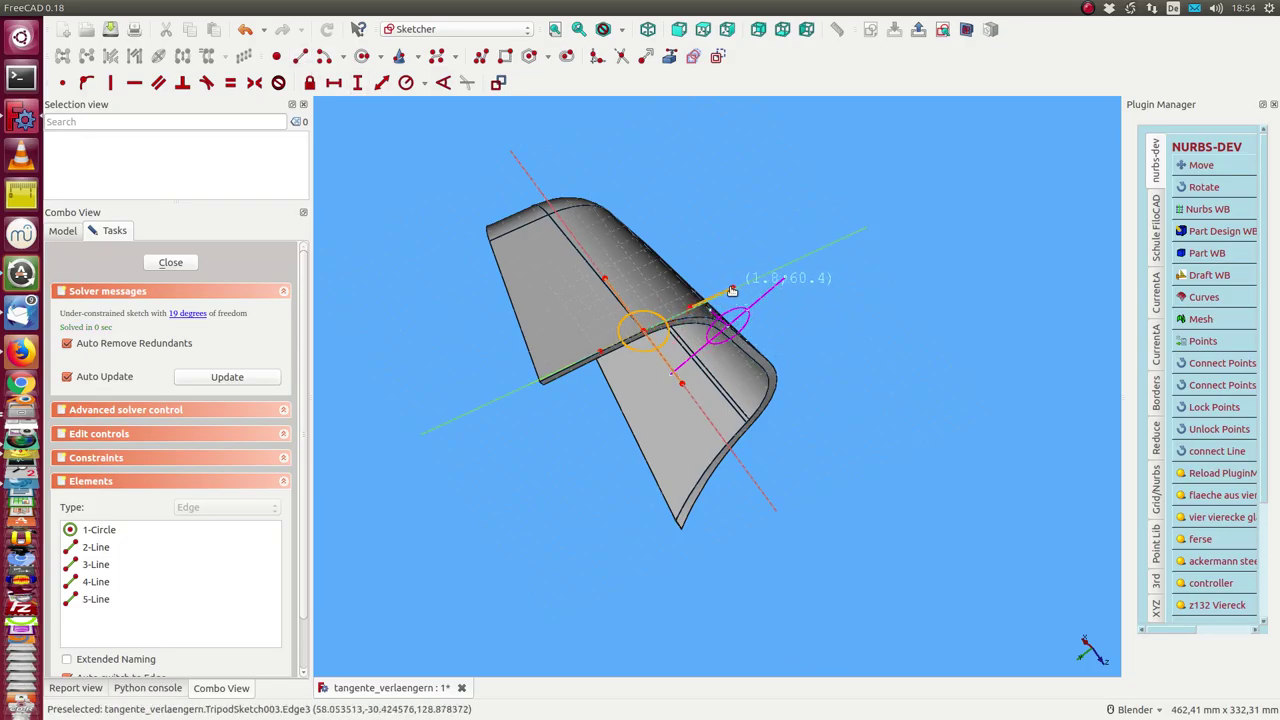
pyautogui.rightClick(688, 314)
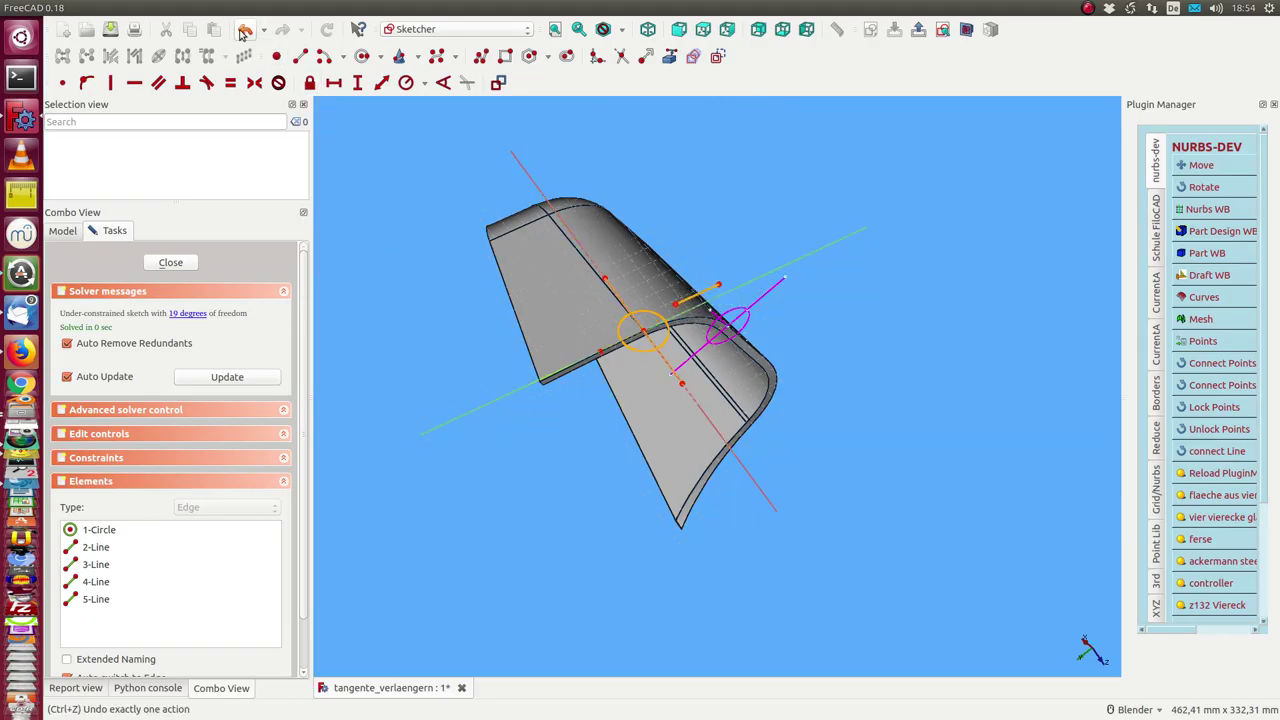
# - Delete the remaining circle and extra lines, keeping only 1-Line, and close the sketch
pyautogui.click(627, 318)
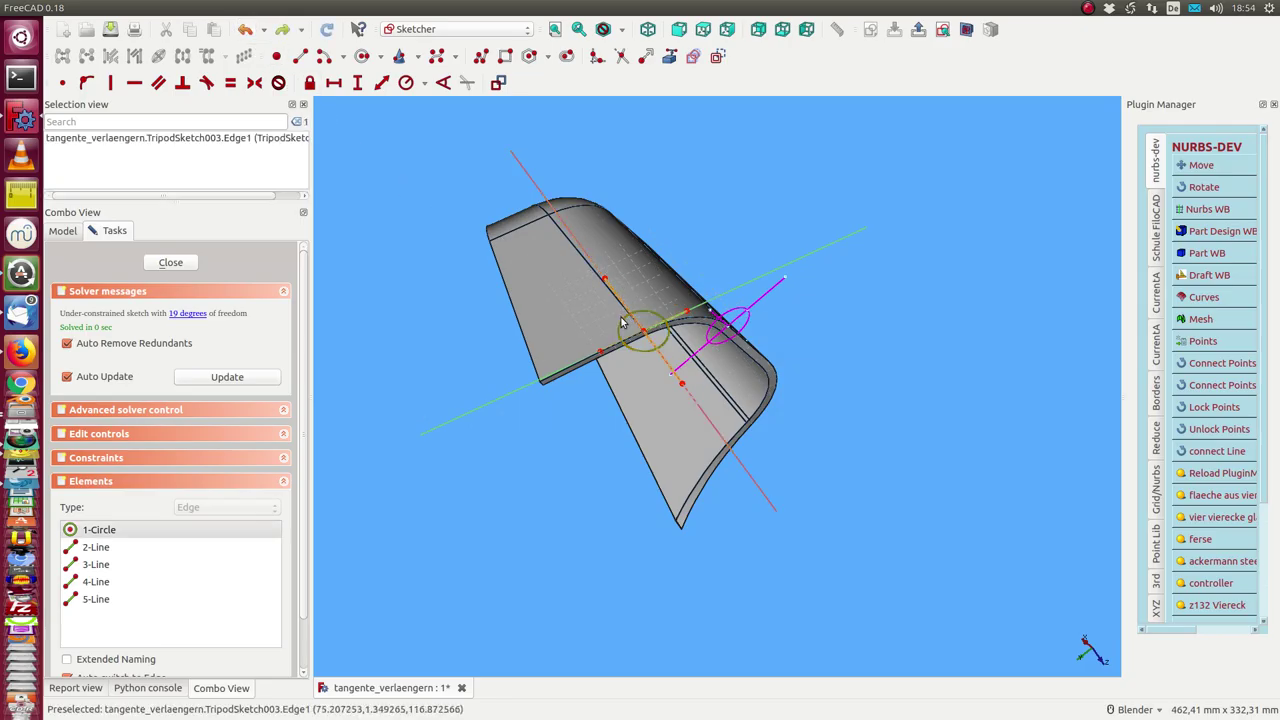
pyautogui.press('Delete')
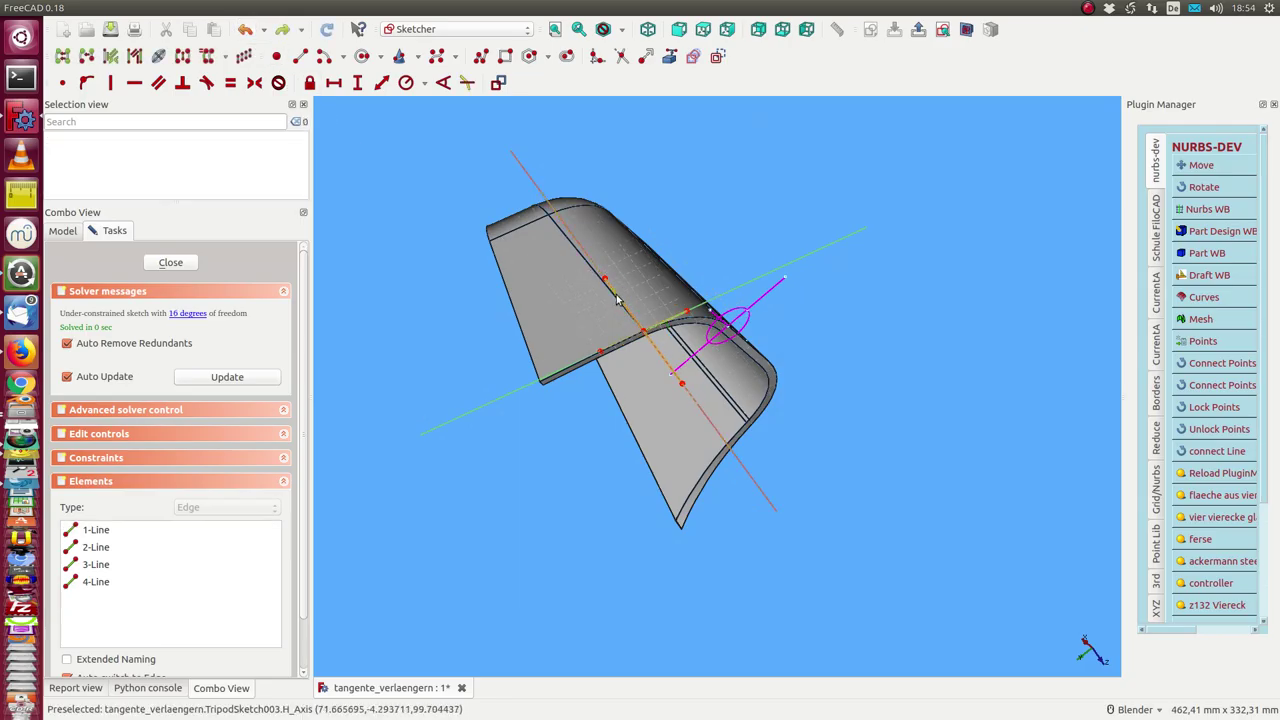
pyautogui.click(678, 384)
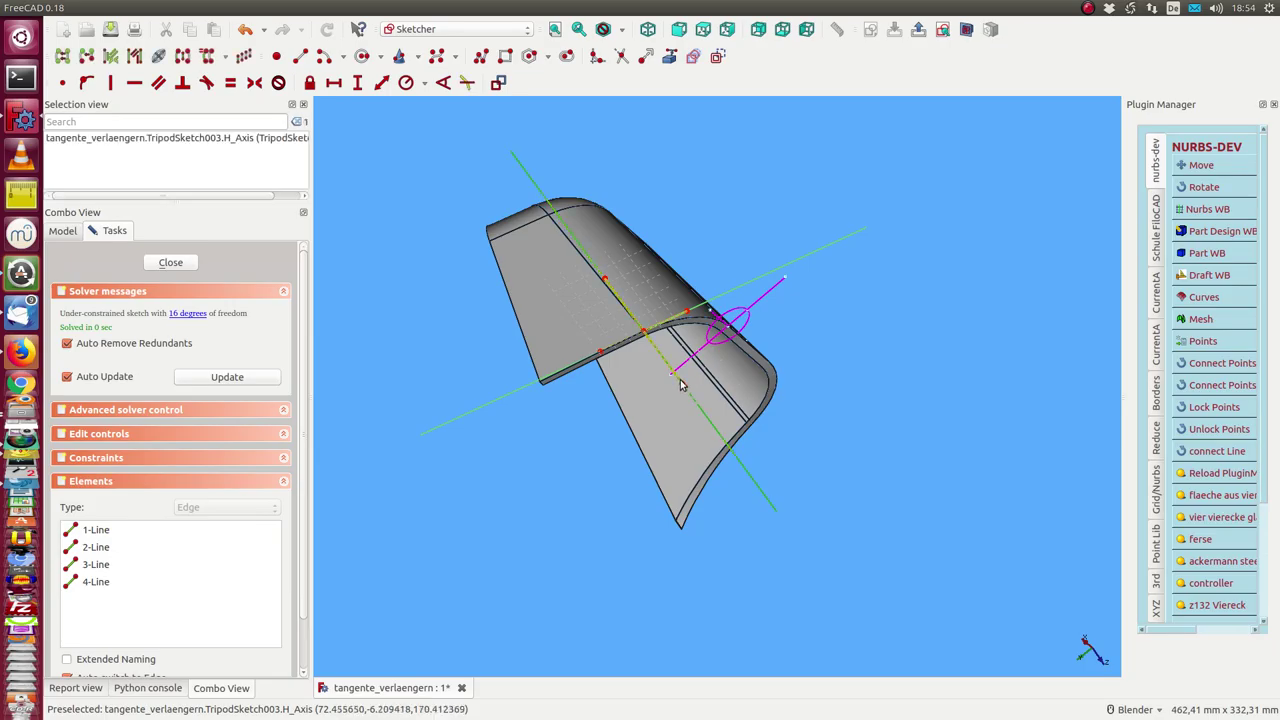
pyautogui.click(658, 373)
pyautogui.click(95, 530)
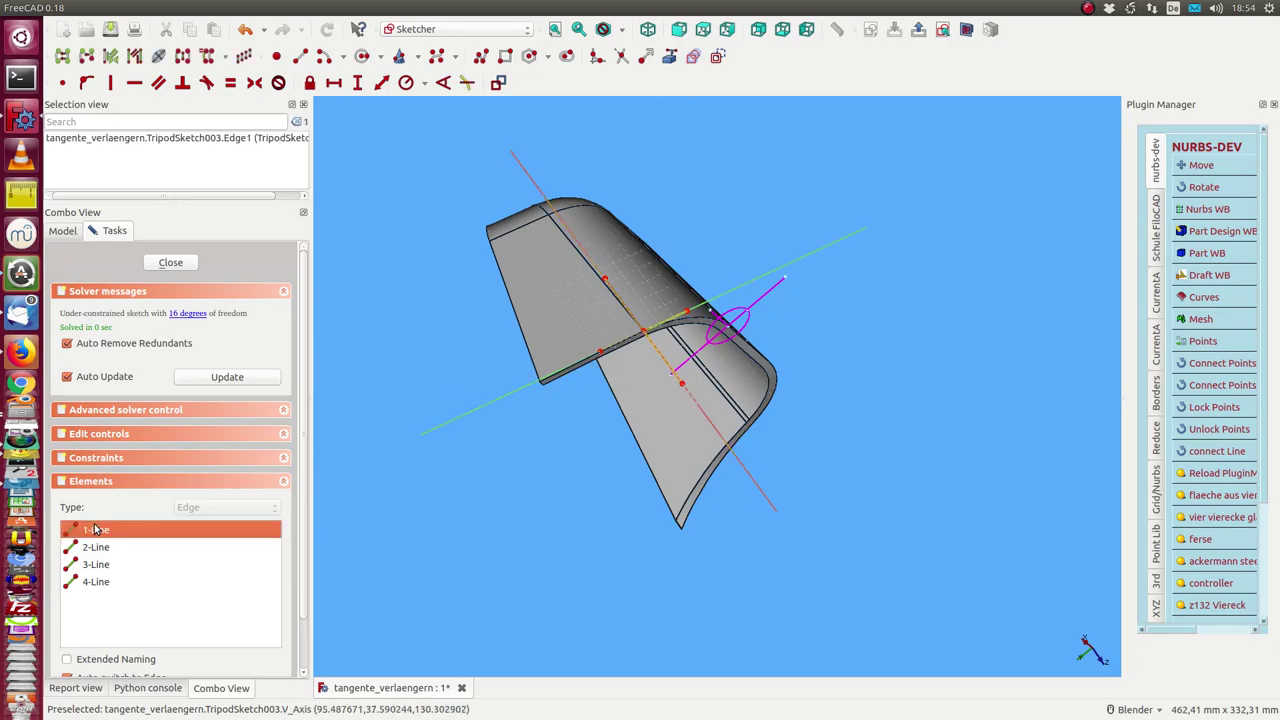
pyautogui.press('Delete')
pyautogui.click(89, 550)
pyautogui.press('Delete')
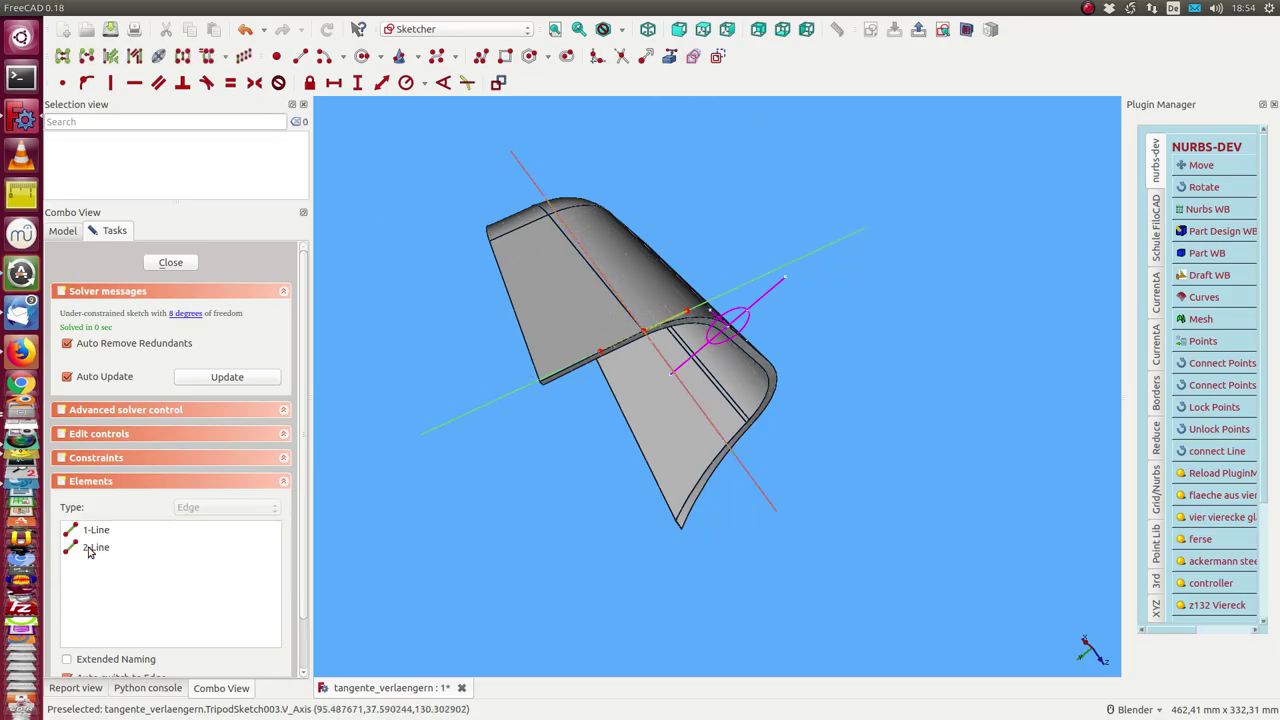
pyautogui.click(91, 553)
pyautogui.press('Delete')
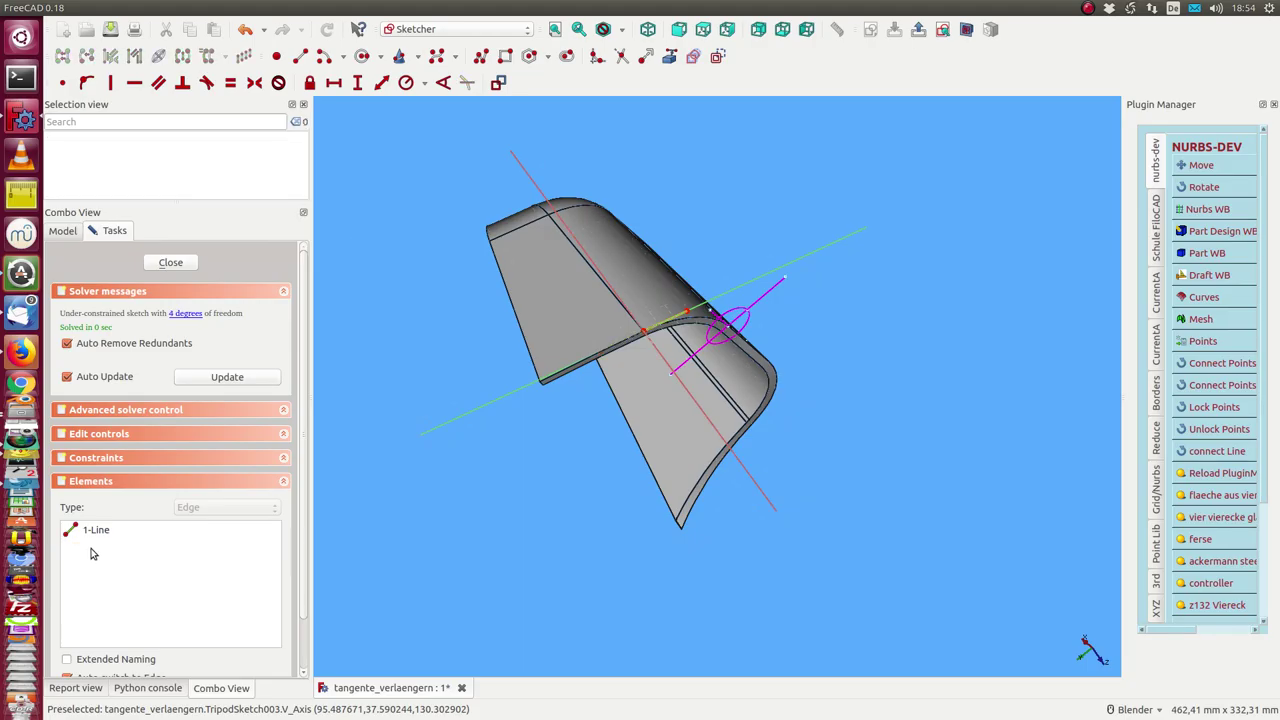
pyautogui.click(184, 265)
# - Switch TripodSketch004's binormal Mode back to false
pyautogui.moveTo(531, 478)
pyautogui.mouseDown(button='middle')
pyautogui.moveTo(457, 386)
pyautogui.moveTo(578, 366)
pyautogui.moveTo(586, 394)
pyautogui.moveTo(439, 361)
pyautogui.mouseUp(button='middle')
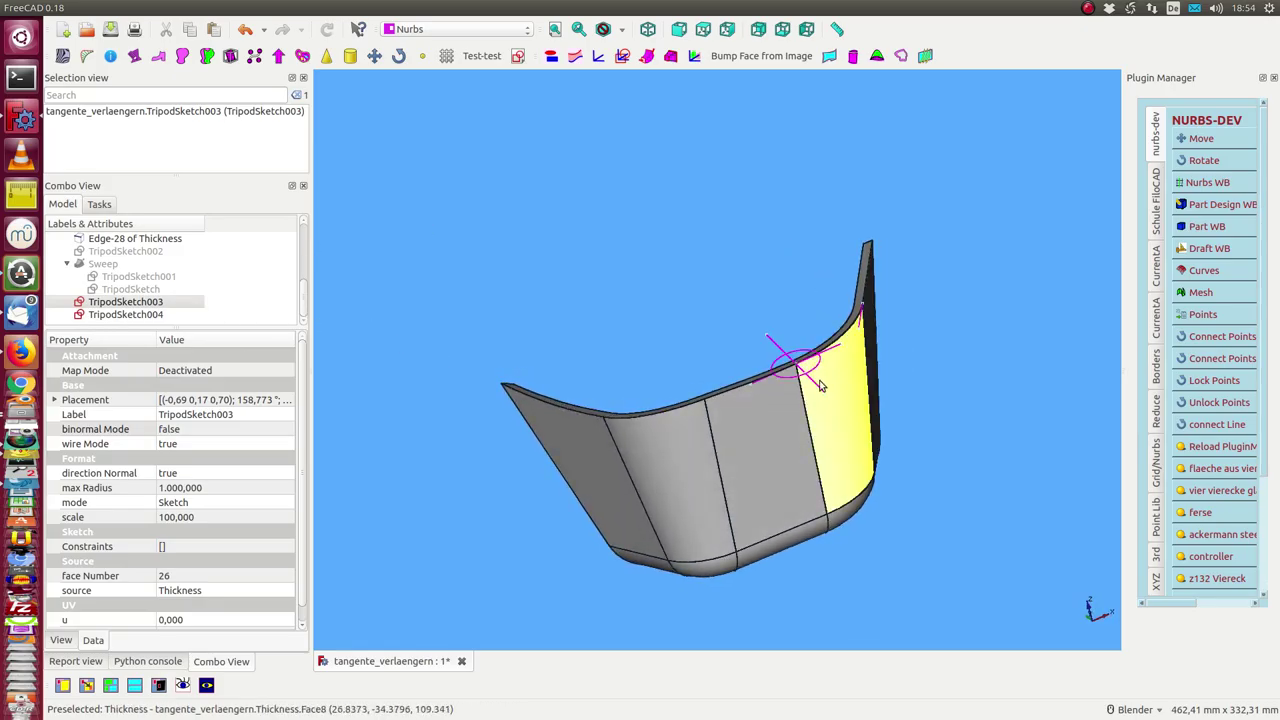
pyautogui.click(125, 316)
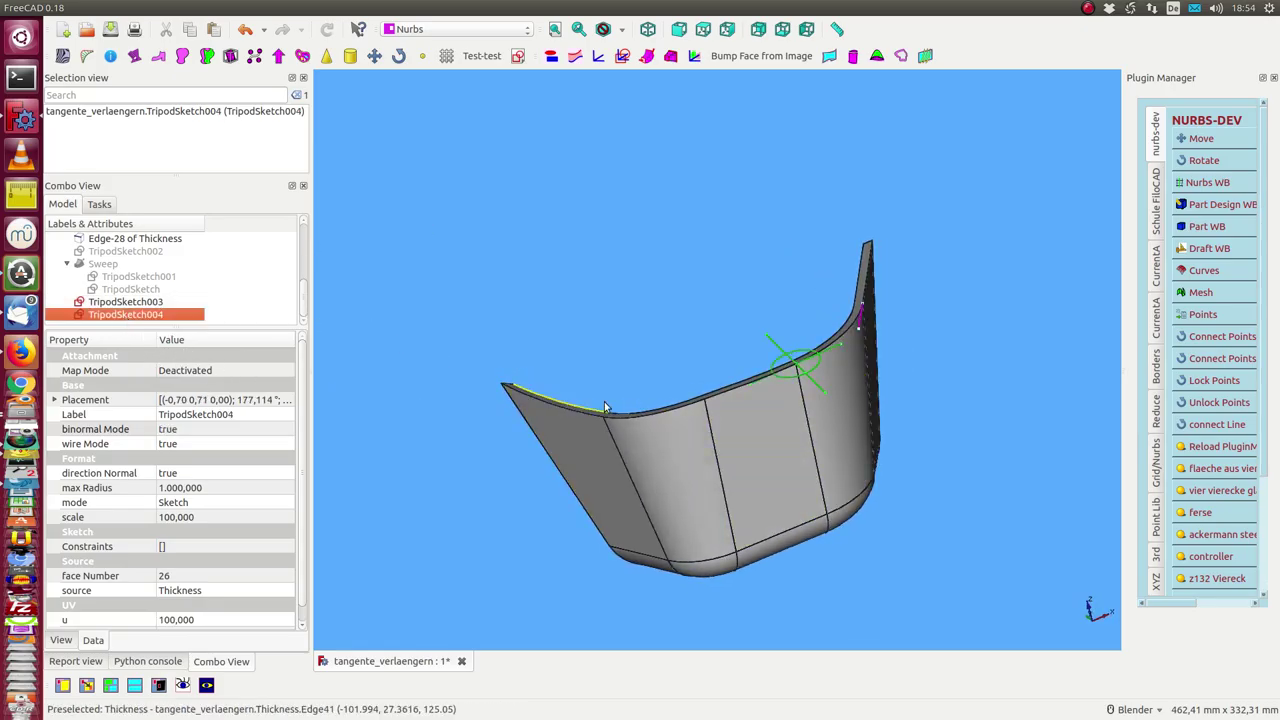
pyautogui.click(214, 430)
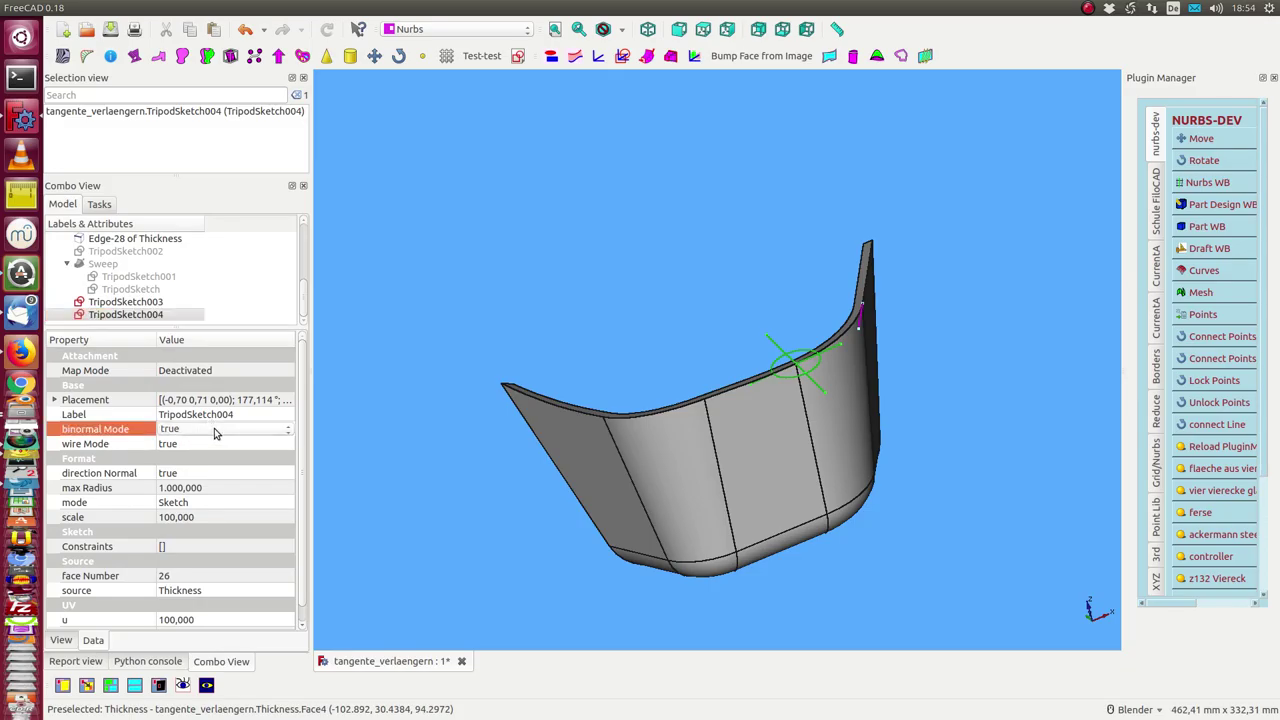
pyautogui.scroll(1, 214, 428)
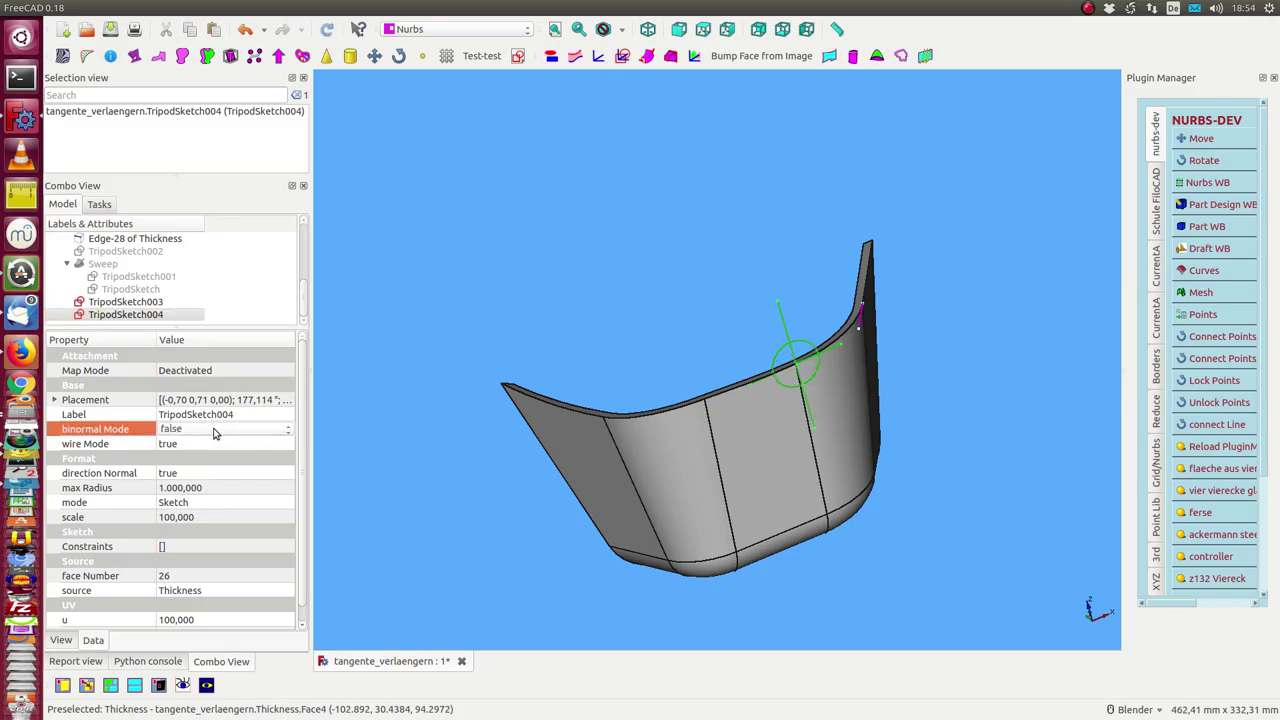
# - Open TripodSketch004 in the Sketcher and delete its circle
pyautogui.doubleClick(120, 314)
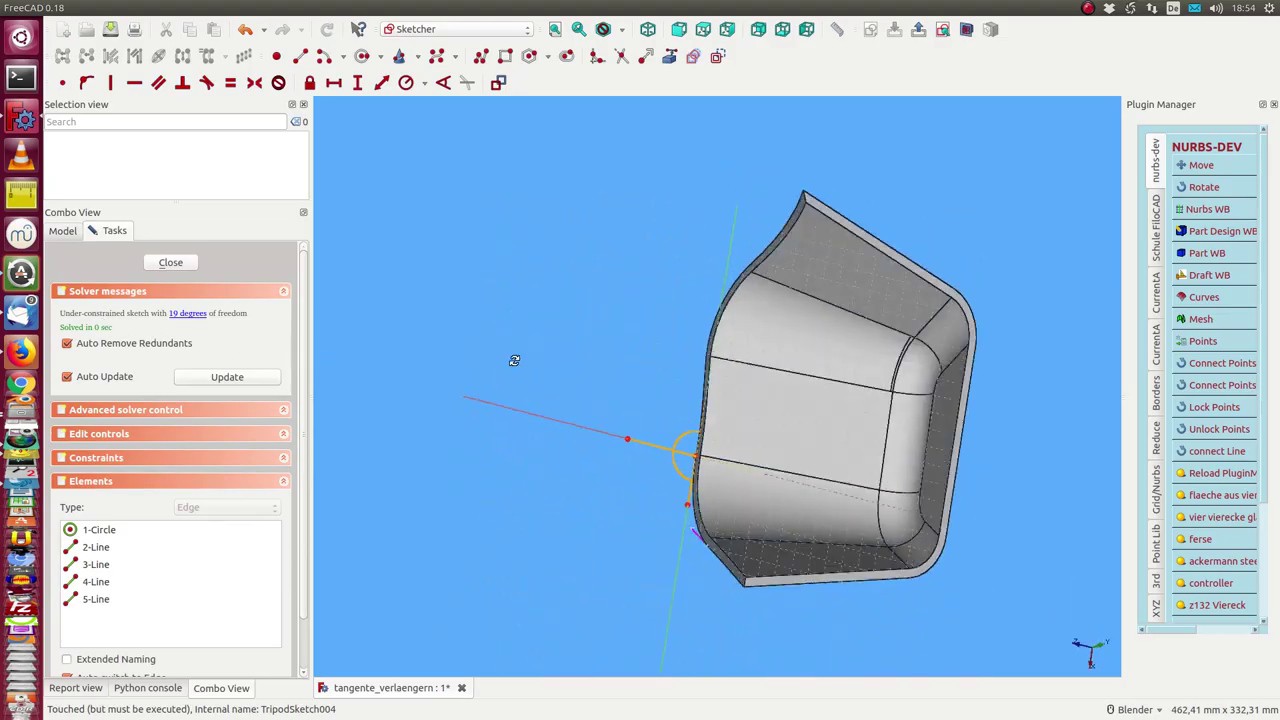
pyautogui.moveTo(514, 360); pyautogui.dragTo(740, 432, button='middle')
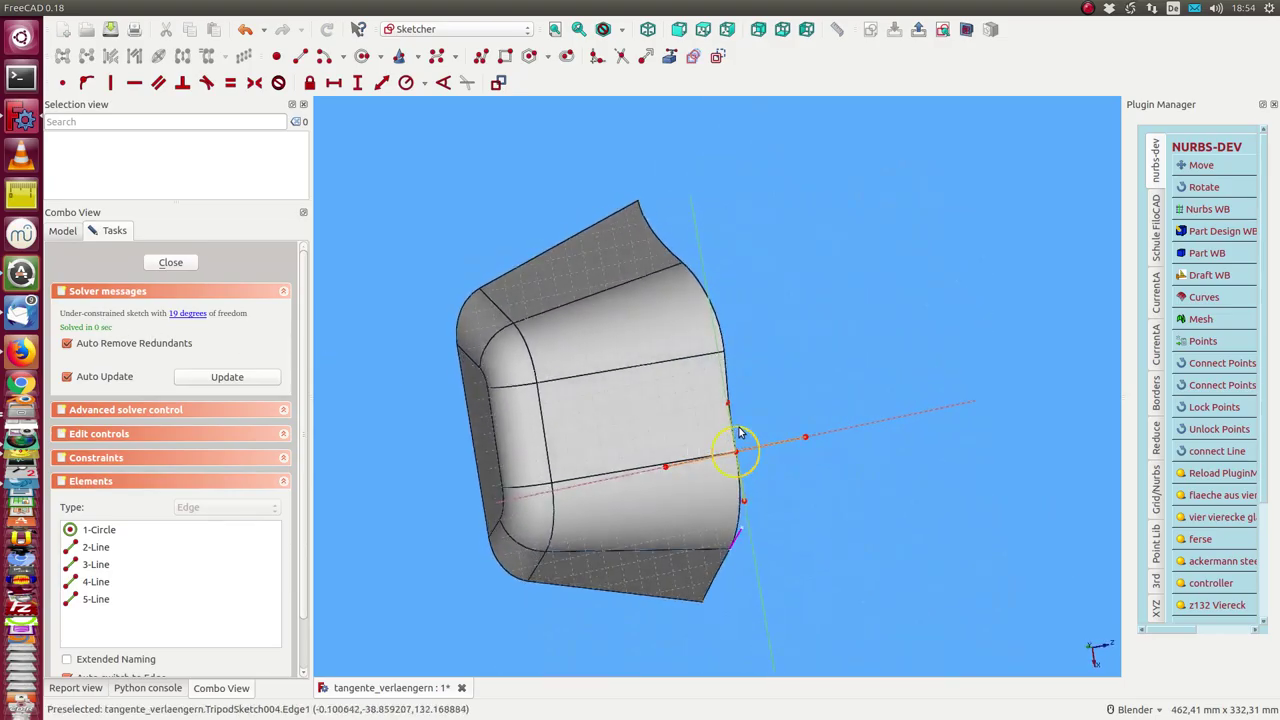
pyautogui.click(740, 432)
pyautogui.press('Delete')
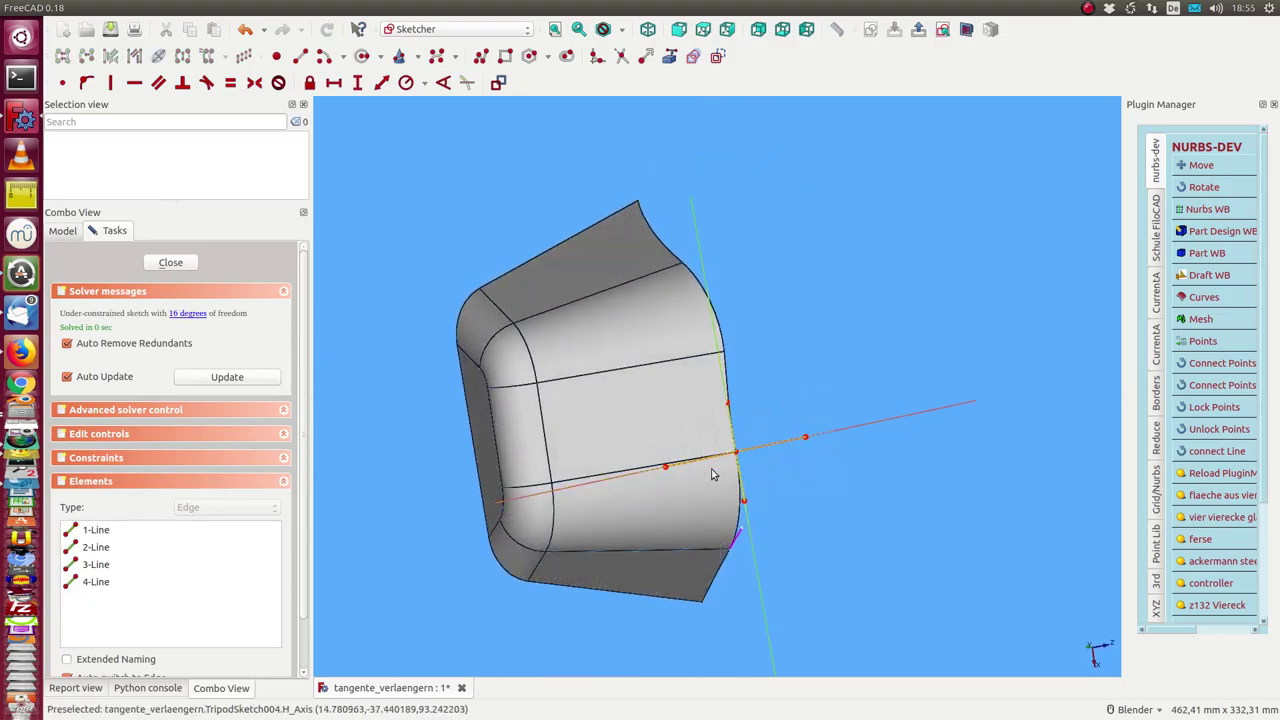
pyautogui.click(758, 502)
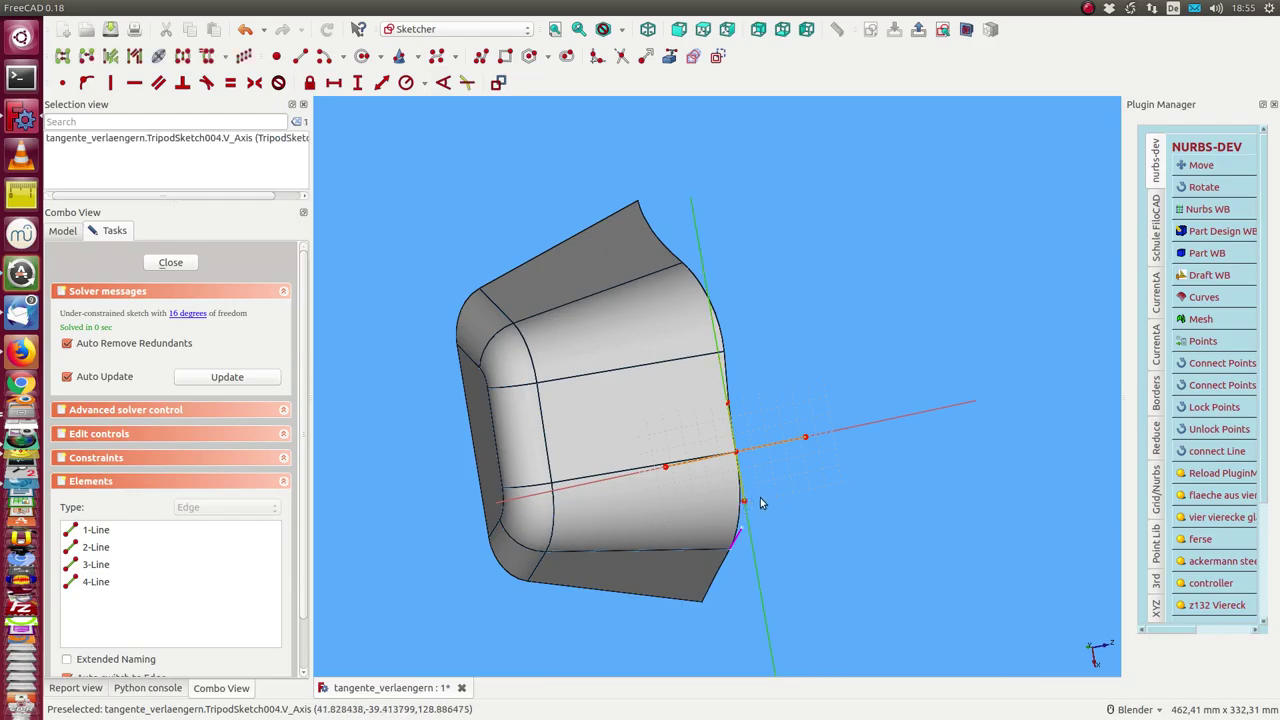
pyautogui.moveTo(760, 500); pyautogui.dragTo(539, 336, button='middle')
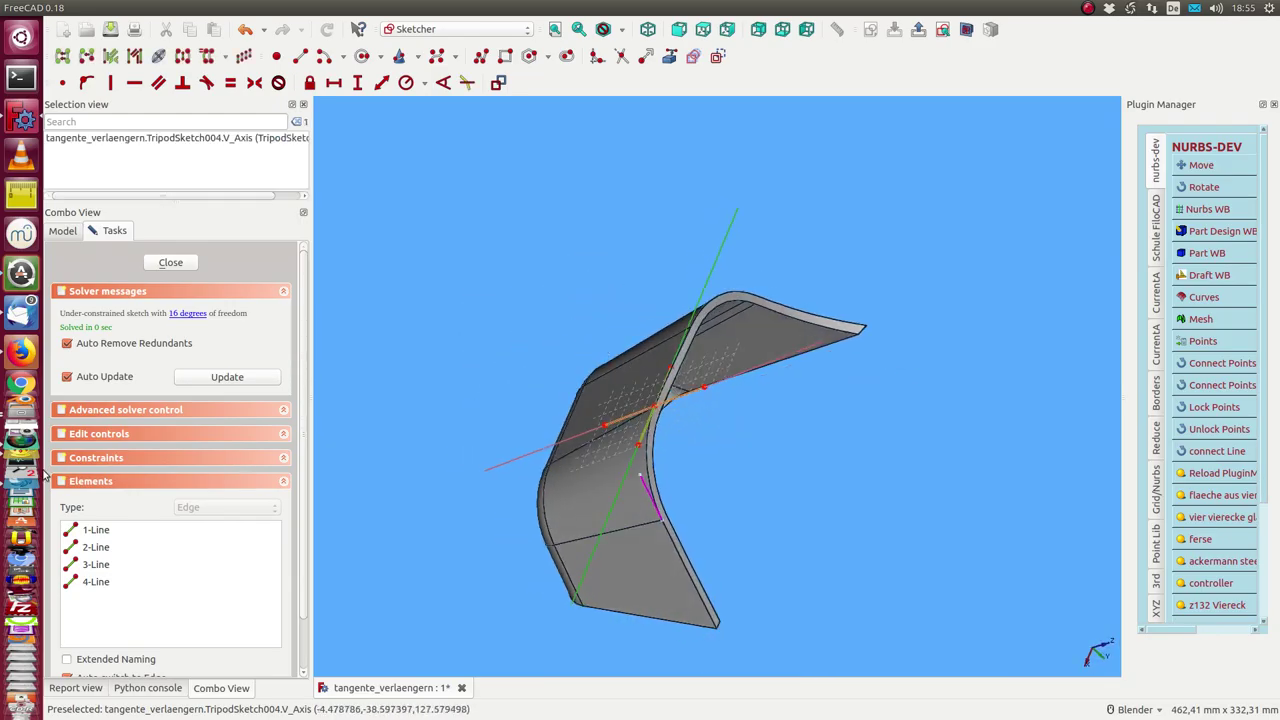
# - Delete the extra lines until only 1-Line remains, then close the sketch
pyautogui.click(92, 530)
pyautogui.press('Delete')
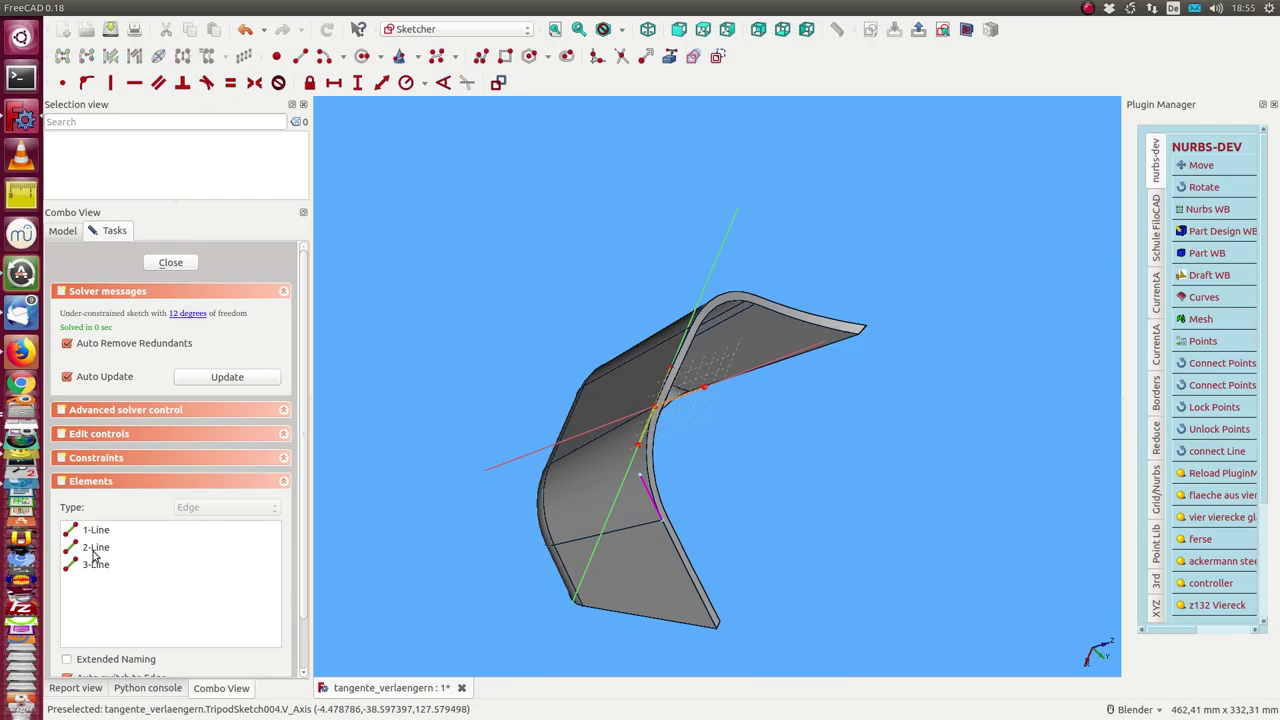
pyautogui.click(90, 535)
pyautogui.press('Delete')
pyautogui.click(96, 547)
pyautogui.press('Delete')
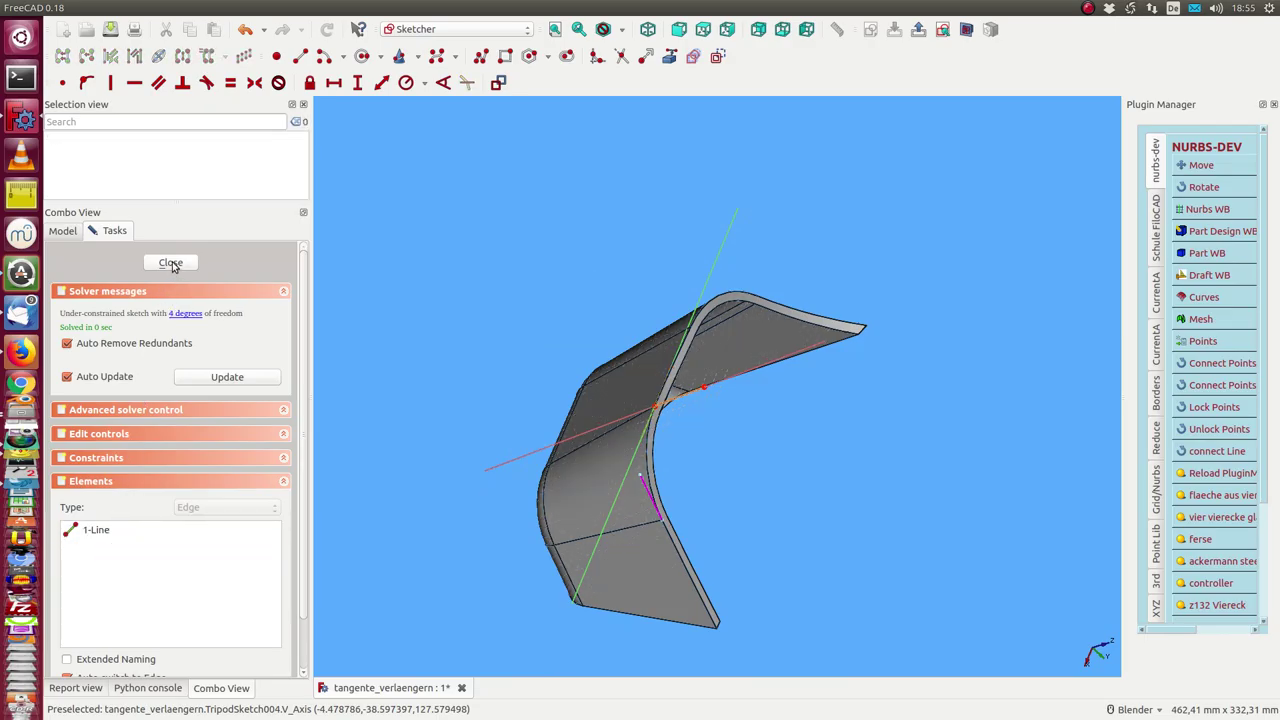
pyautogui.click(172, 263)
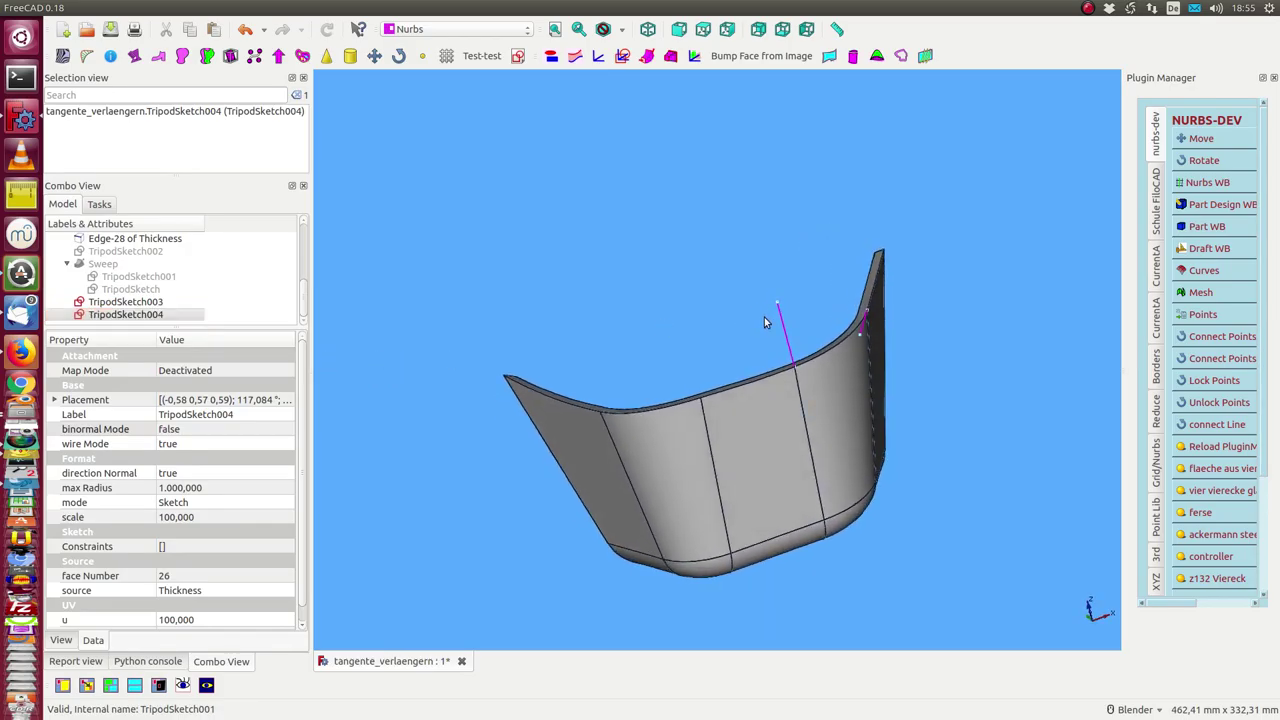
pyautogui.moveTo(928, 357); pyautogui.dragTo(788, 347, button='middle')
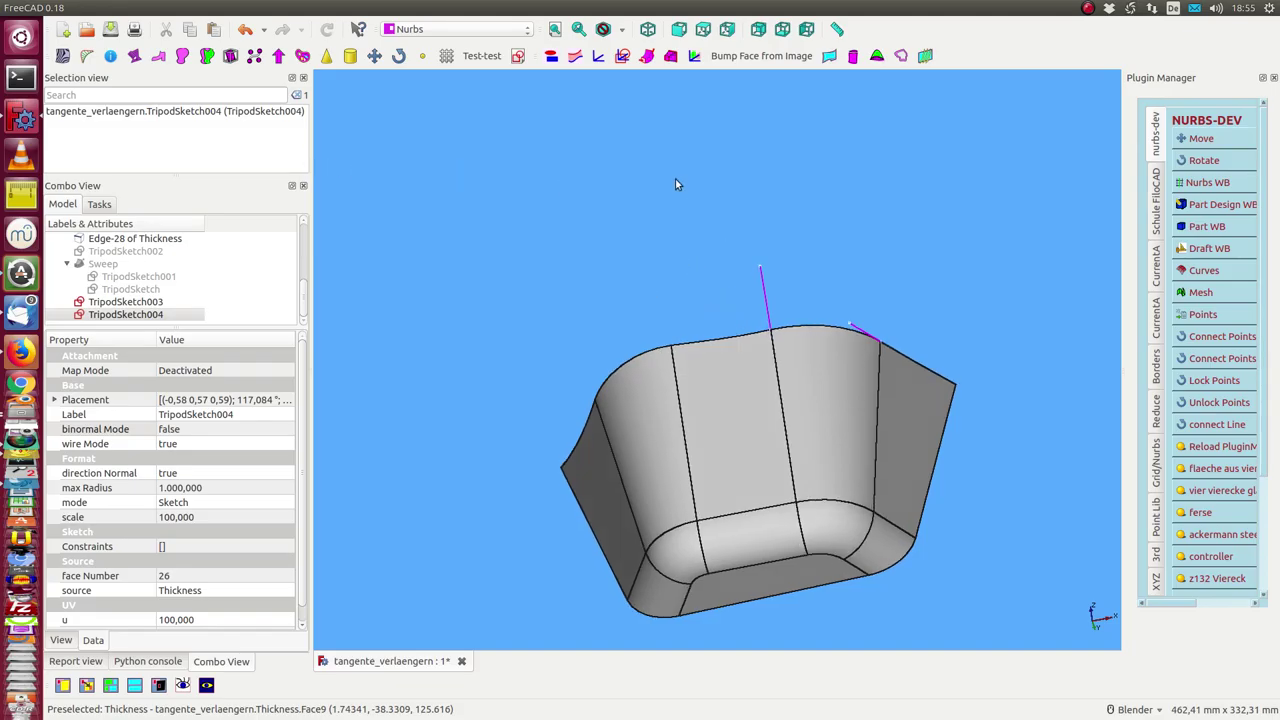
# - In the Part workbench, start a Sweep with TripodSketch003 and TripodSketch004 as profiles
pyautogui.click(1205, 228)
pyautogui.moveTo(929, 243)
pyautogui.mouseDown(button='middle')
pyautogui.moveTo(762, 433)
pyautogui.moveTo(745, 415)
pyautogui.mouseUp(button='middle')
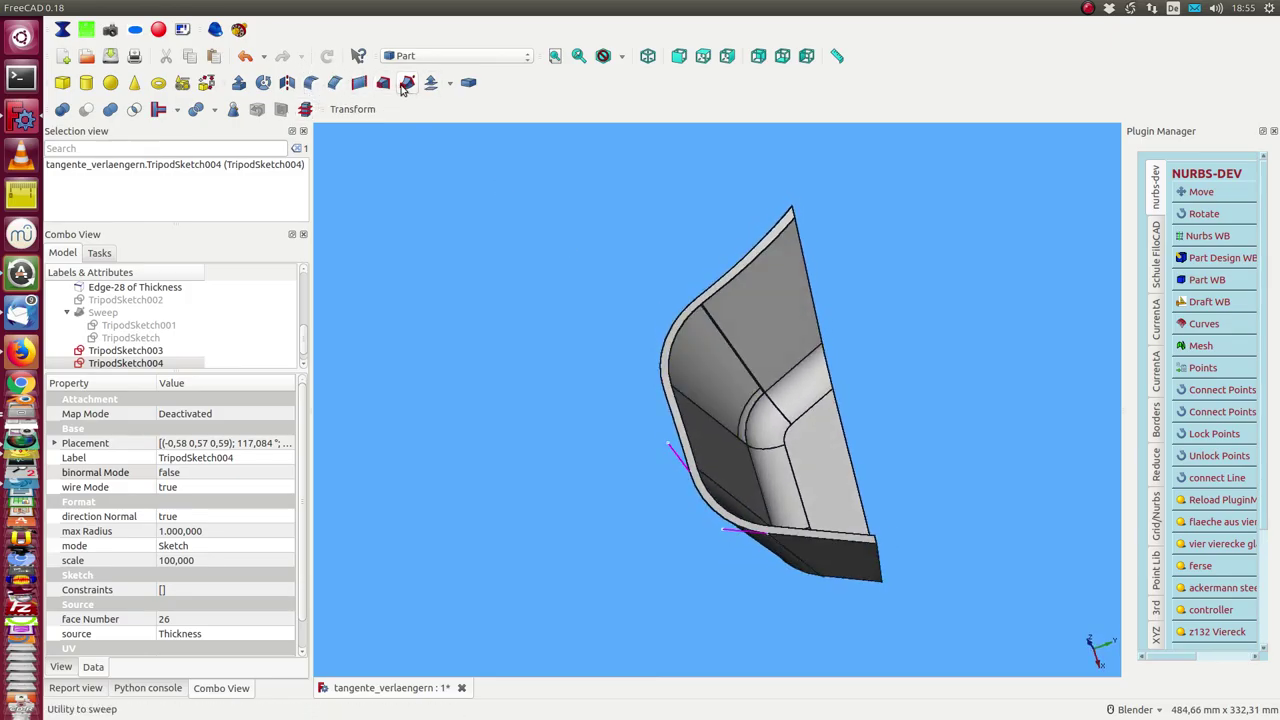
pyautogui.click(405, 86)
pyautogui.moveTo(840, 451)
pyautogui.mouseDown(button='middle')
pyautogui.moveTo(565, 454)
pyautogui.moveTo(597, 386)
pyautogui.mouseUp(button='middle')
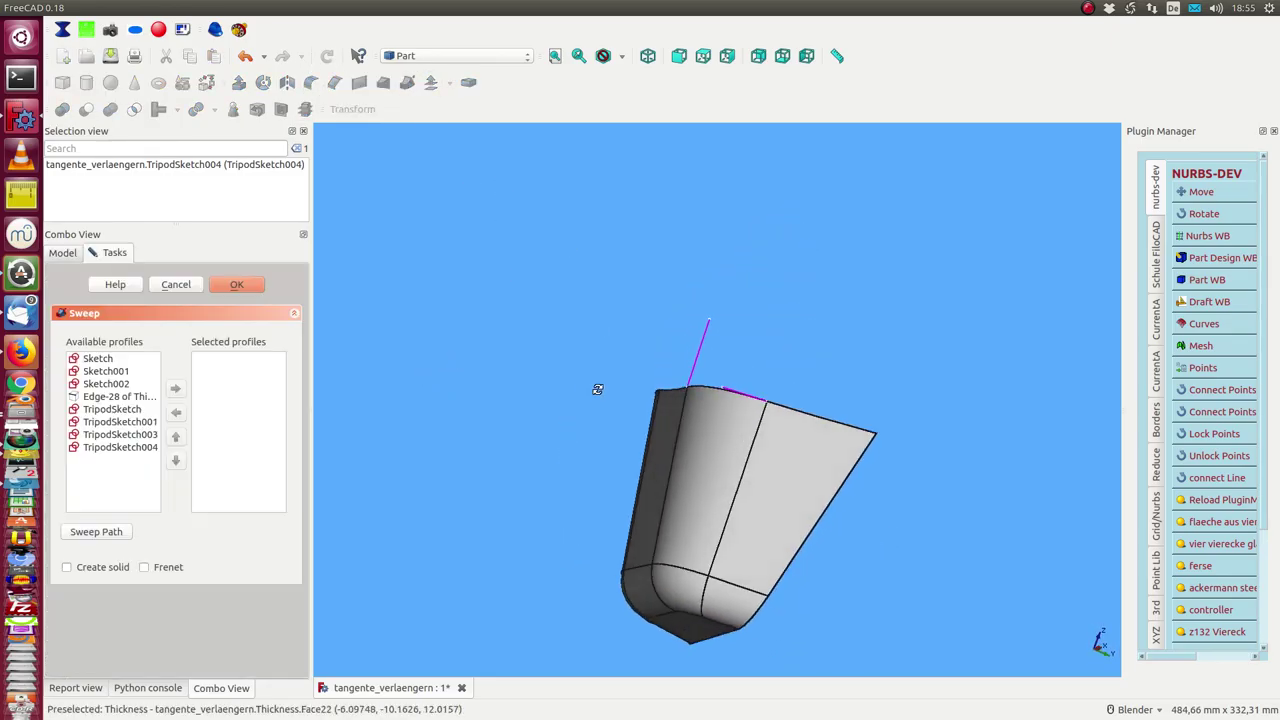
pyautogui.click(121, 424)
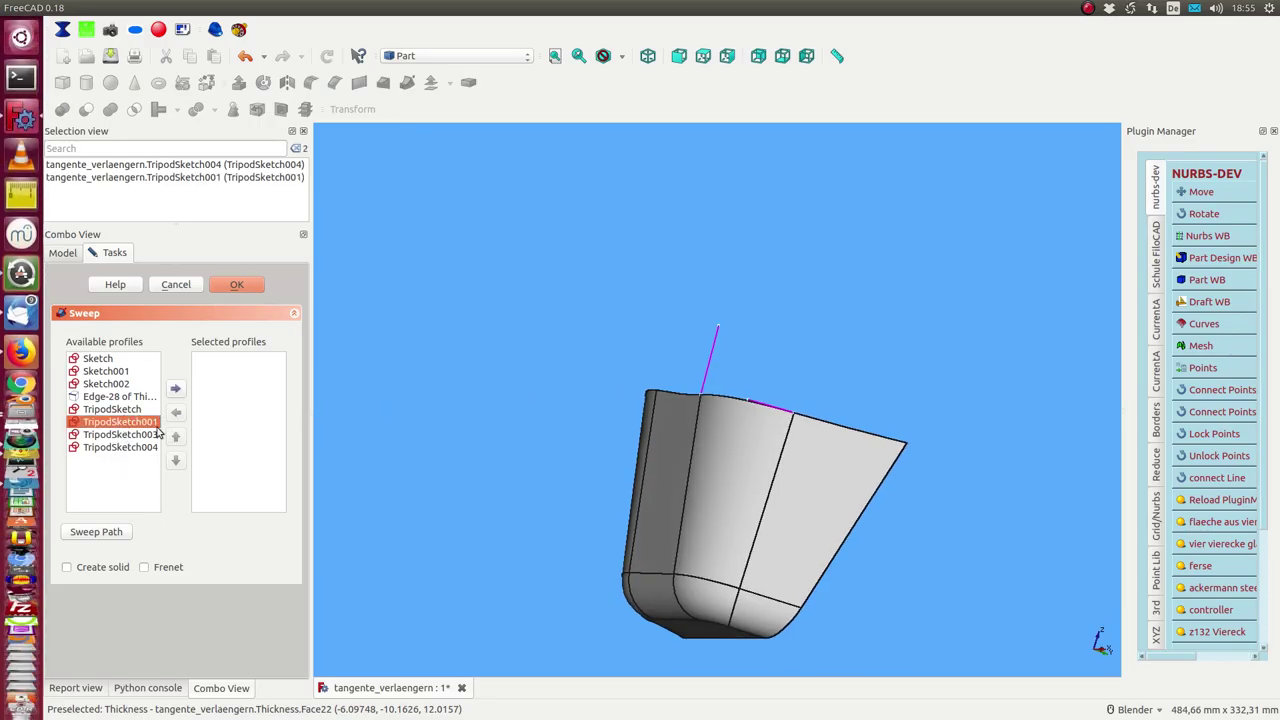
pyautogui.click(125, 411)
pyautogui.click(122, 449)
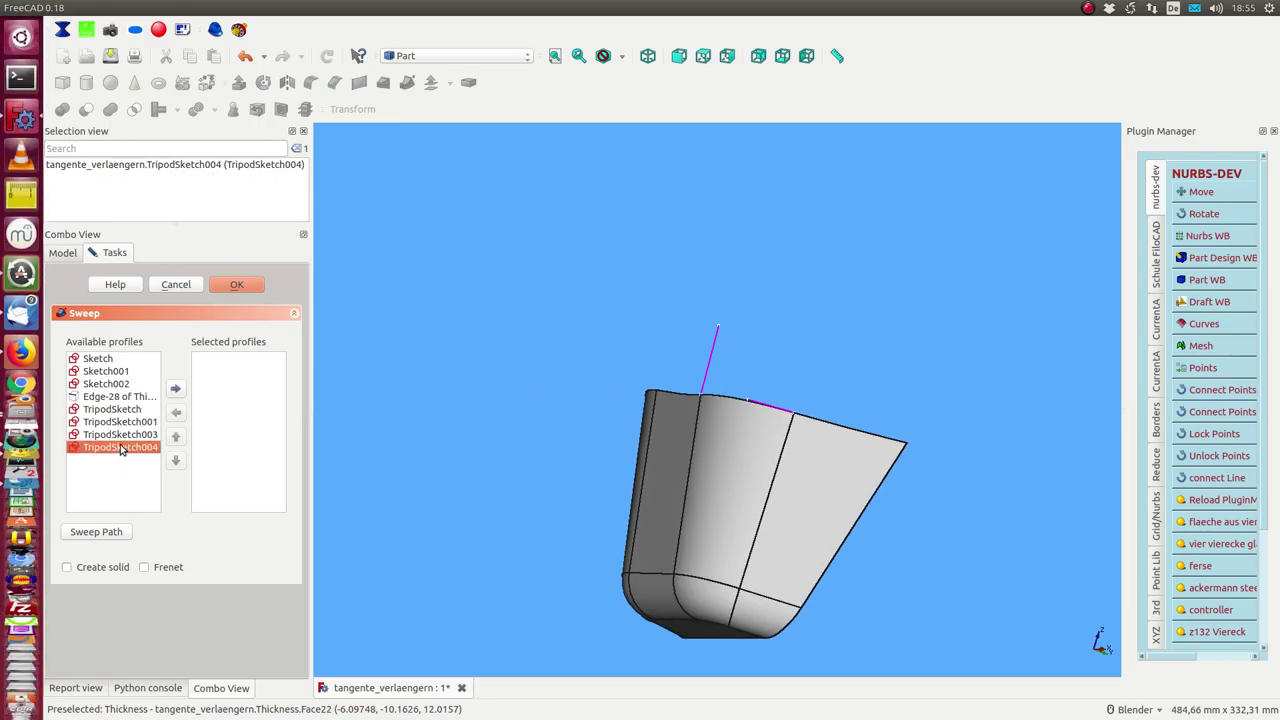
pyautogui.moveTo(483, 337); pyautogui.dragTo(449, 434, button='middle')
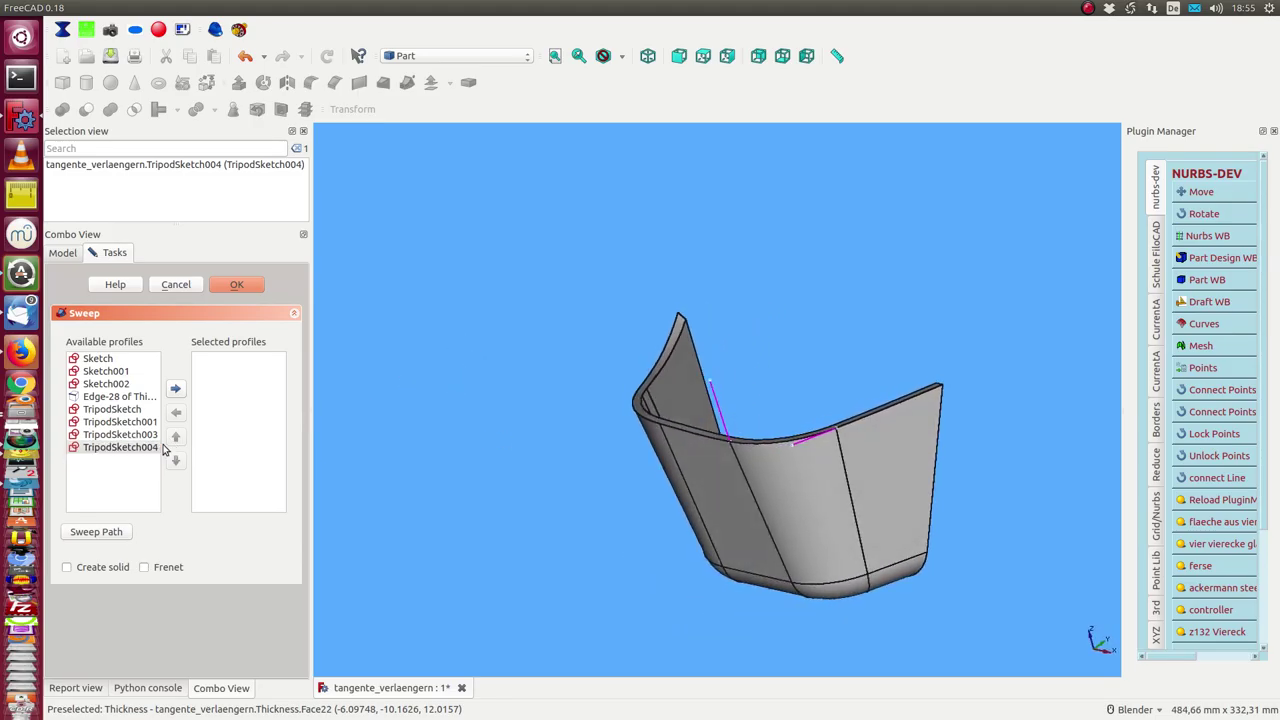
pyautogui.click(126, 436)
pyautogui.click(174, 389)
pyautogui.click(115, 436)
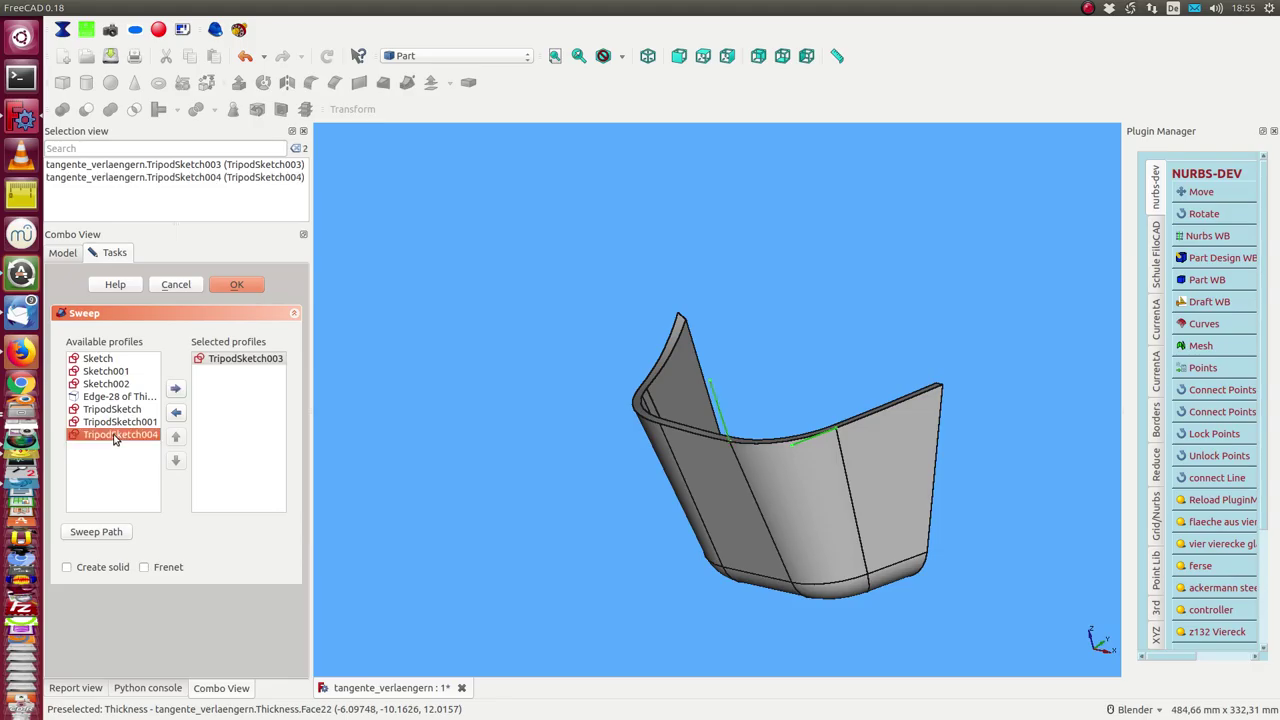
pyautogui.click(175, 390)
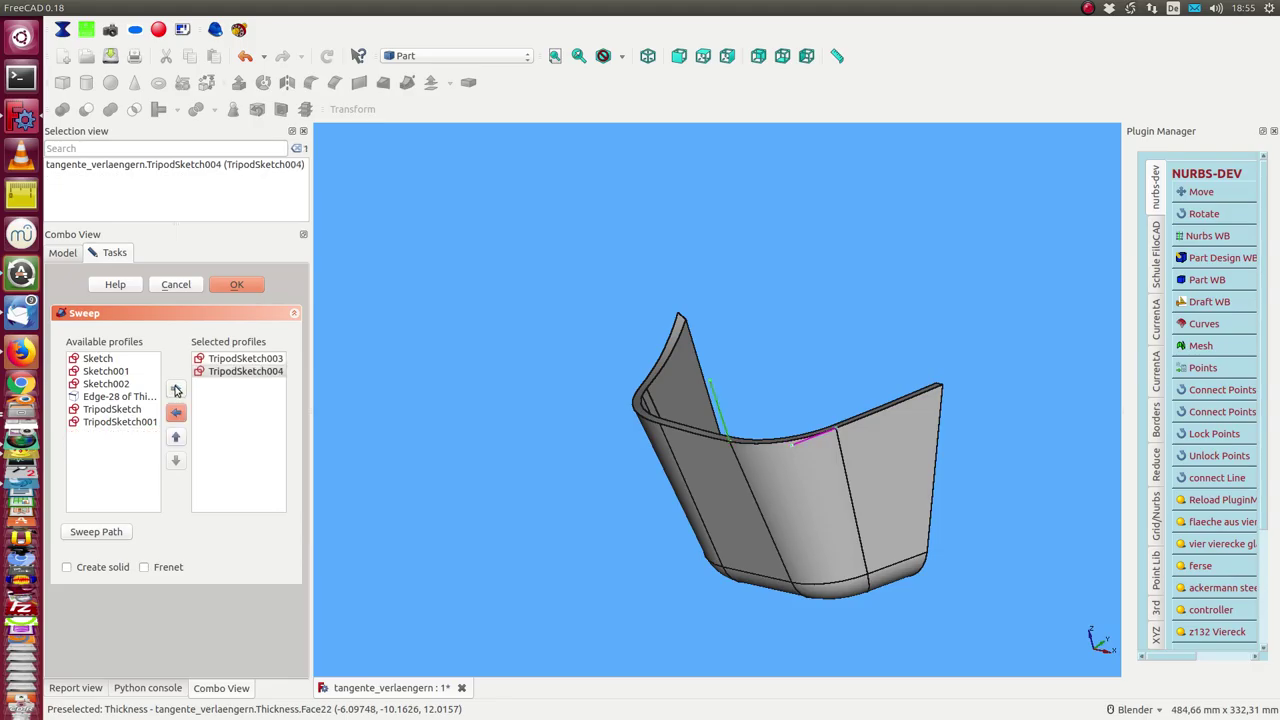
# - Set the shell's Edge26 as the sweep path and create Sweep001
pyautogui.click(97, 531)
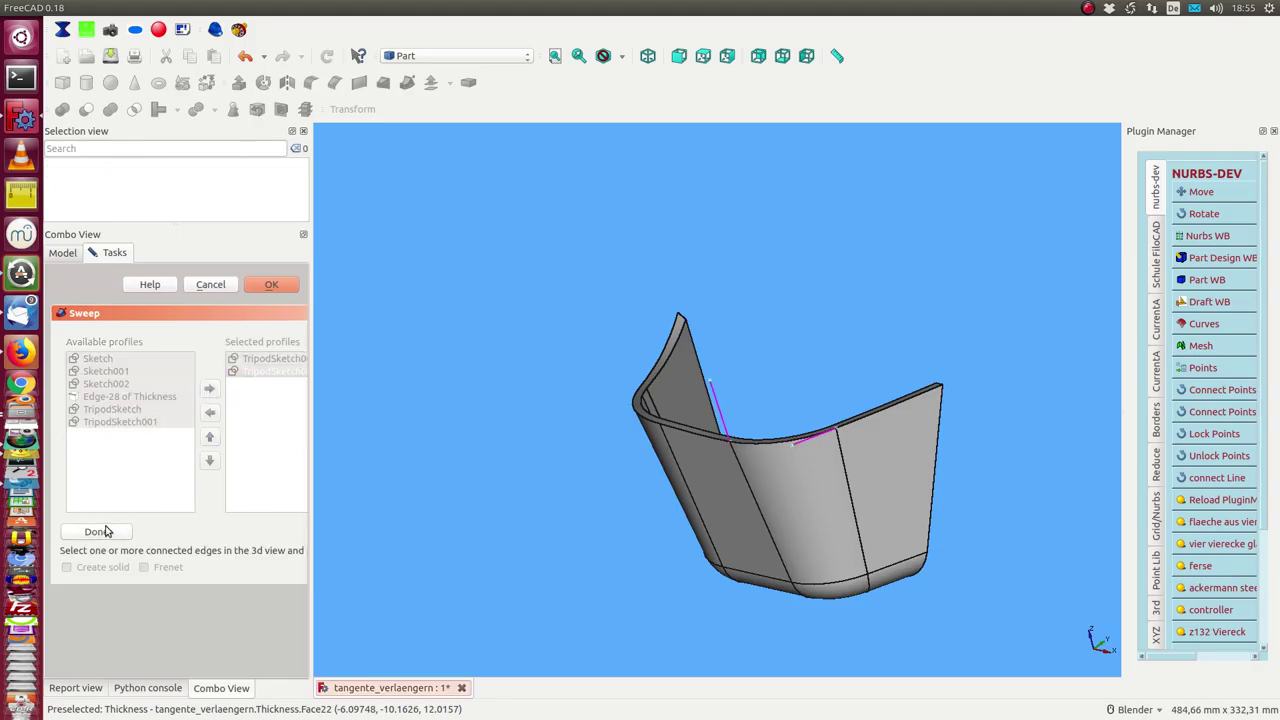
pyautogui.click(748, 443)
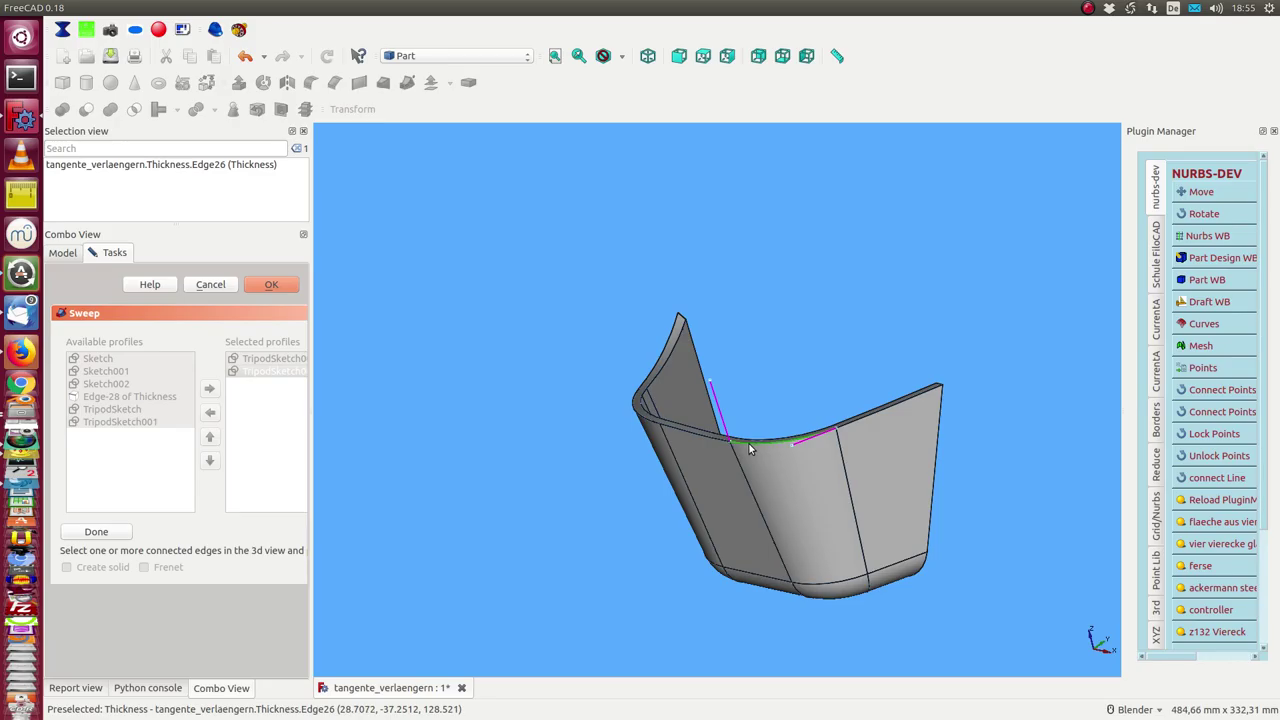
pyautogui.click(97, 531)
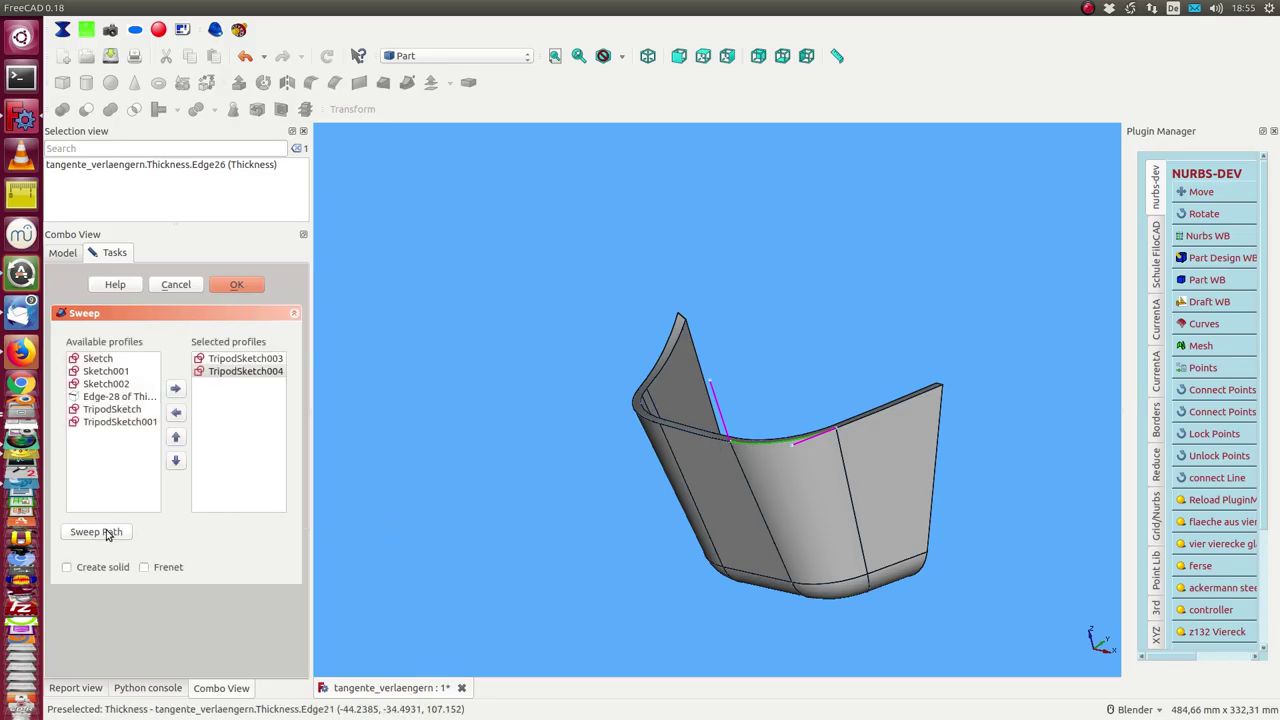
pyautogui.click(236, 287)
pyautogui.moveTo(563, 526)
pyautogui.mouseDown(button='middle')
pyautogui.moveTo(631, 331)
pyautogui.moveTo(663, 314)
pyautogui.moveTo(831, 511)
pyautogui.moveTo(666, 403)
pyautogui.moveTo(786, 434)
pyautogui.mouseUp(button='middle')
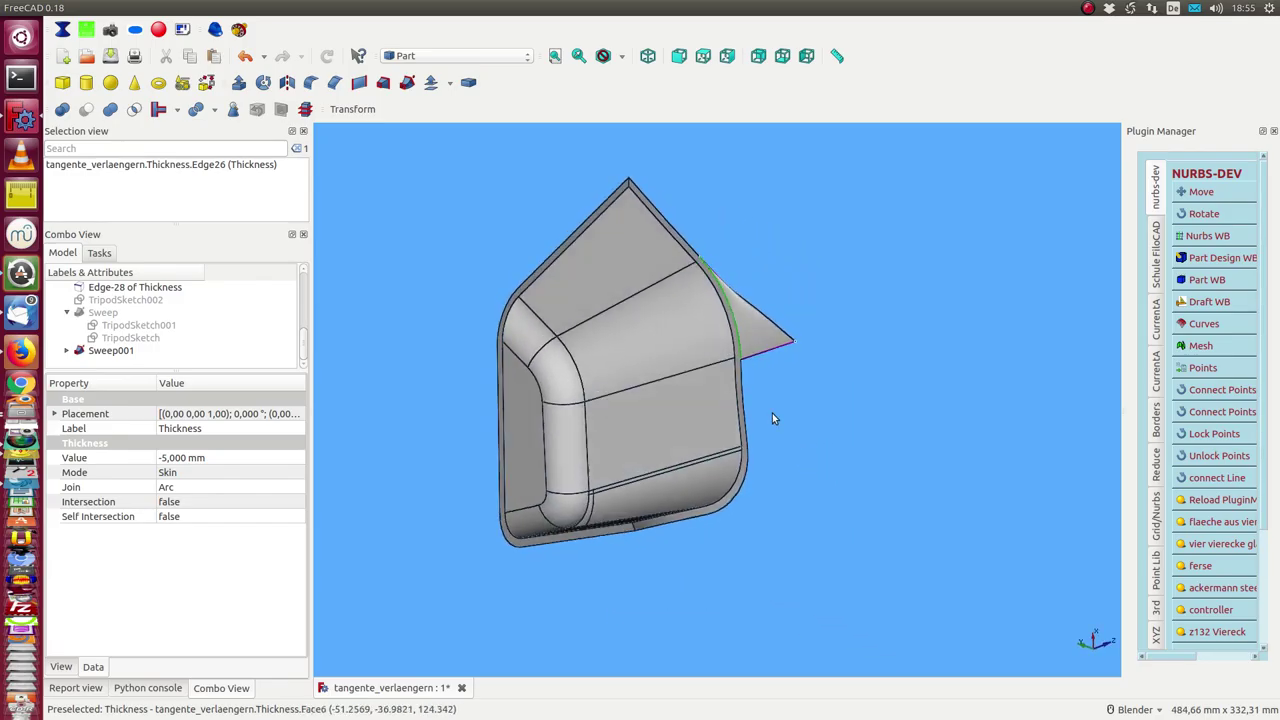
# - Inspect the earlier Sweep above the shell and open its profile TripodSketch001 for editing
pyautogui.moveTo(787, 282)
pyautogui.mouseDown(button='middle')
pyautogui.moveTo(637, 397)
pyautogui.moveTo(554, 486)
pyautogui.moveTo(543, 537)
pyautogui.moveTo(534, 490)
pyautogui.moveTo(591, 351)
pyautogui.moveTo(317, 378)
pyautogui.mouseUp(button='middle')
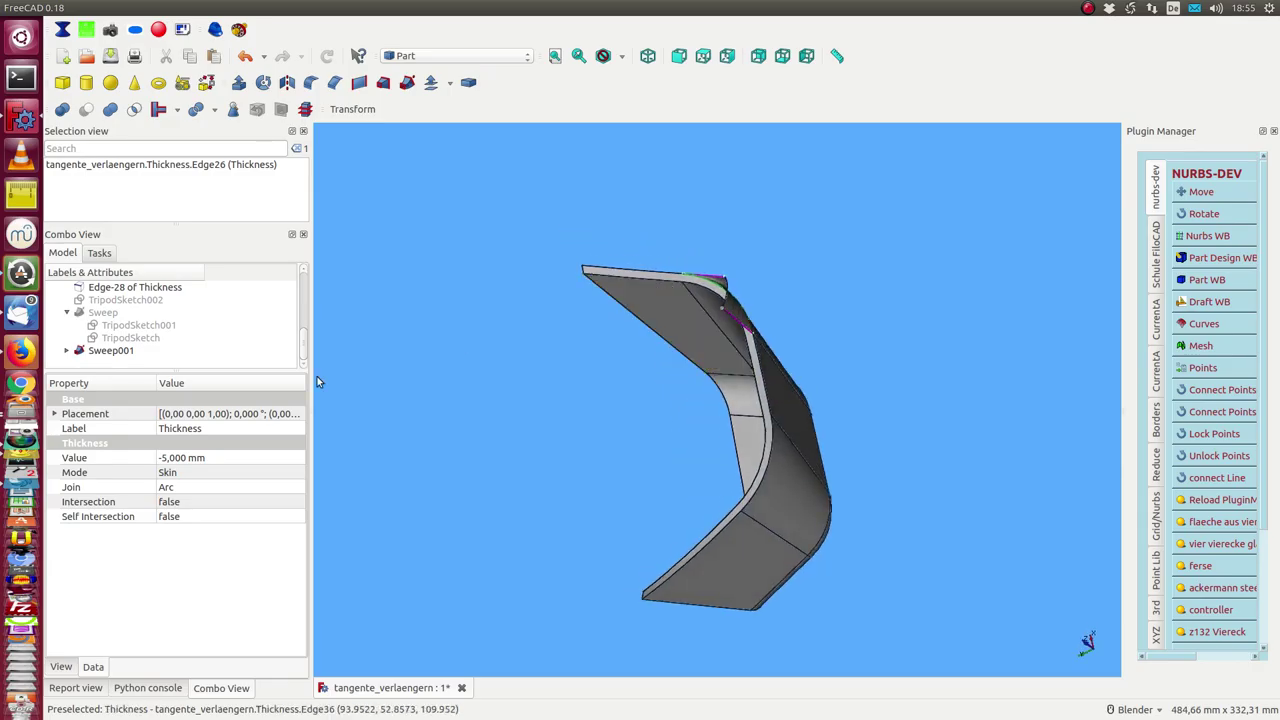
pyautogui.click(103, 312)
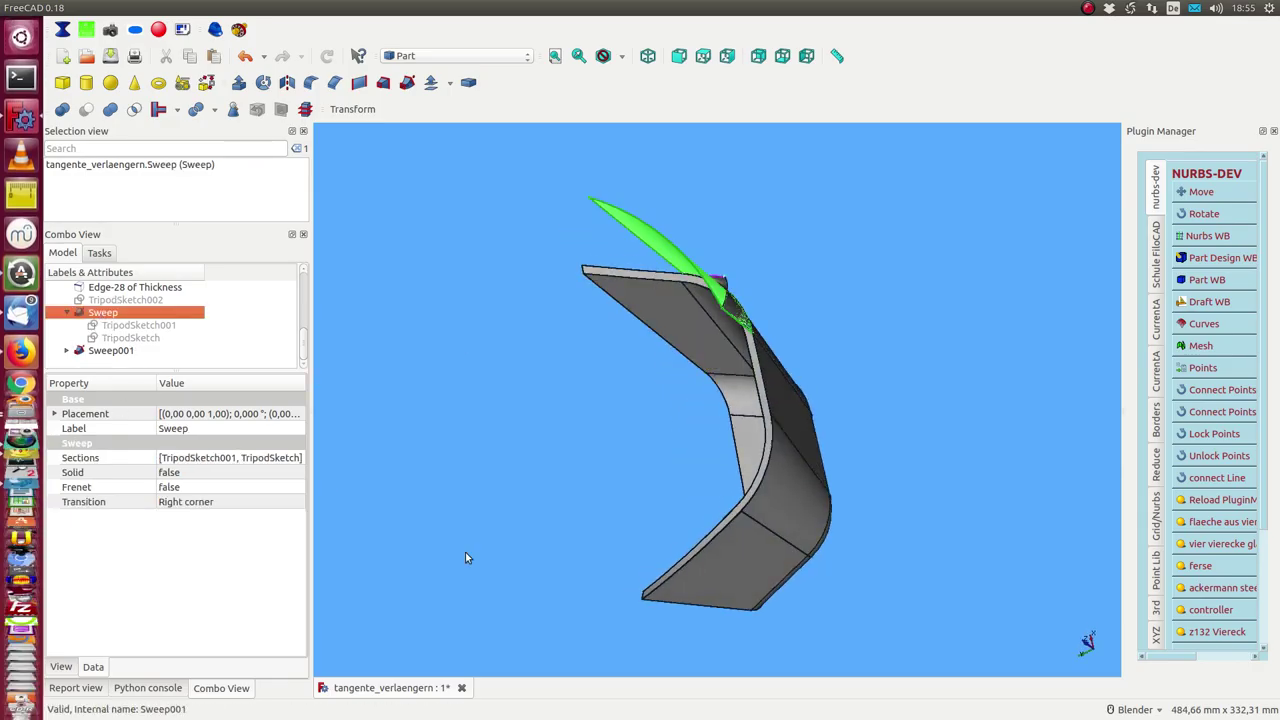
pyautogui.moveTo(465, 552)
pyautogui.mouseDown(button='middle')
pyautogui.moveTo(728, 436)
pyautogui.moveTo(735, 455)
pyautogui.moveTo(600, 420)
pyautogui.mouseUp(button='middle')
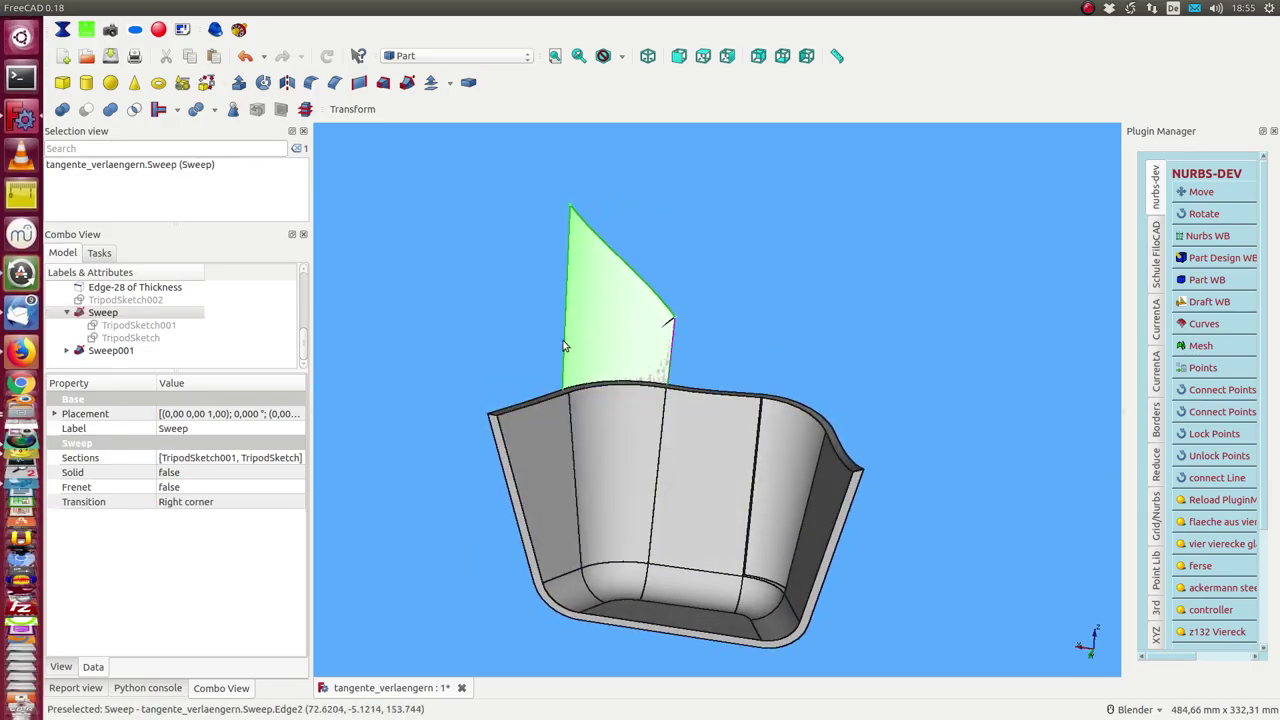
pyautogui.moveTo(697, 403)
pyautogui.mouseDown(button='middle')
pyautogui.moveTo(754, 329)
pyautogui.moveTo(717, 480)
pyautogui.moveTo(737, 437)
pyautogui.moveTo(691, 280)
pyautogui.moveTo(700, 300)
pyautogui.mouseUp(button='middle')
pyautogui.doubleClick(140, 326)
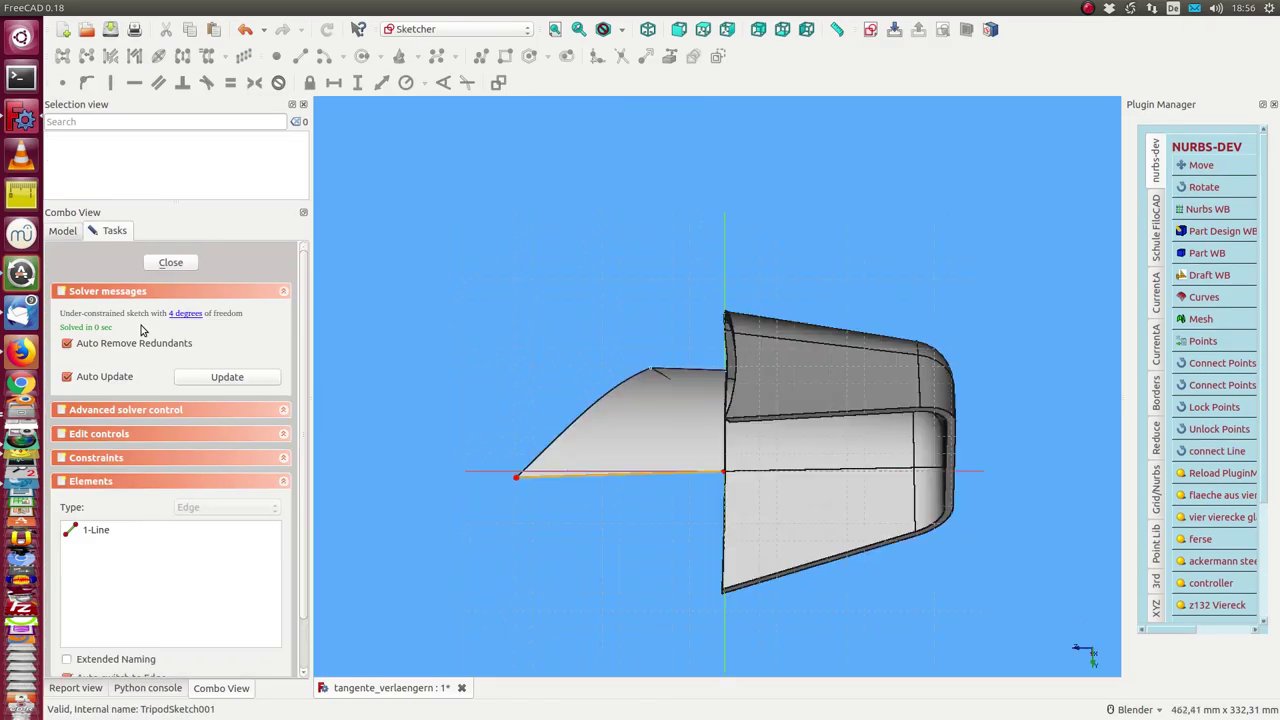
# - Stretch TripodSketch001's line endpoint out to about x = -216 and close the sketch
pyautogui.moveTo(425, 561)
pyautogui.mouseDown(button='middle')
pyautogui.moveTo(434, 583)
pyautogui.moveTo(471, 474)
pyautogui.mouseUp(button='middle')
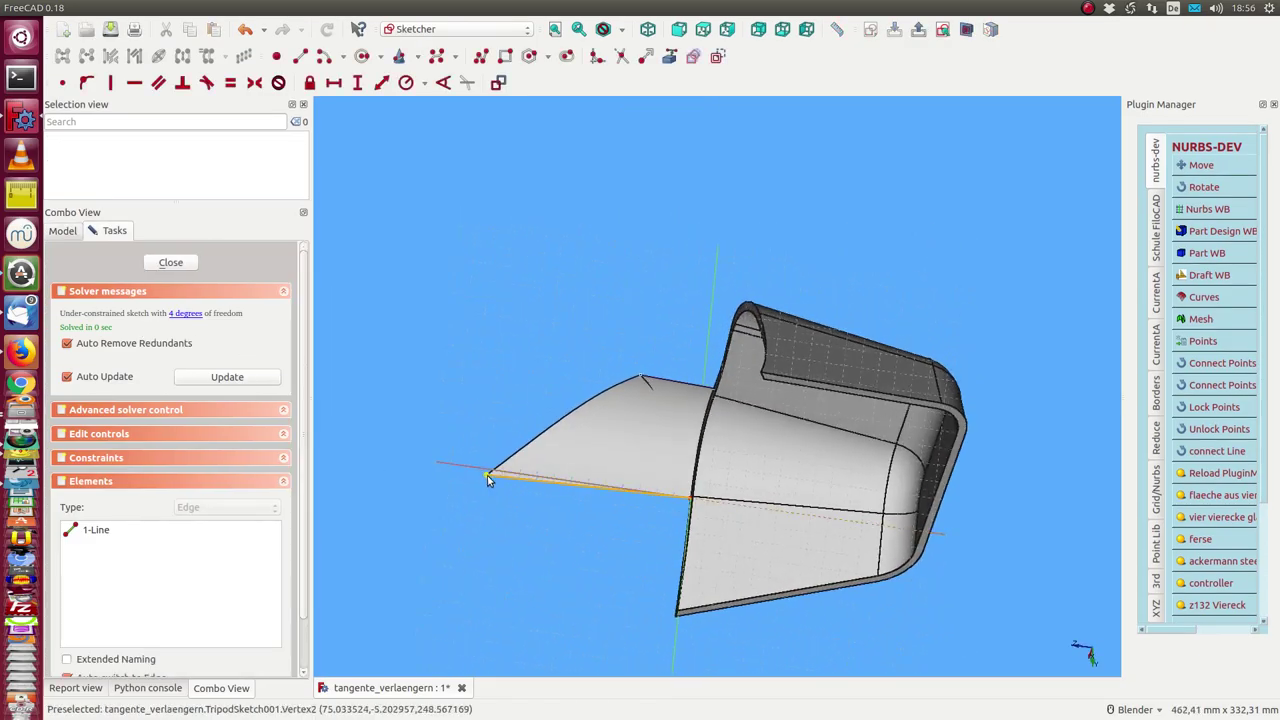
pyautogui.moveTo(476, 477); pyautogui.dragTo(322, 447)
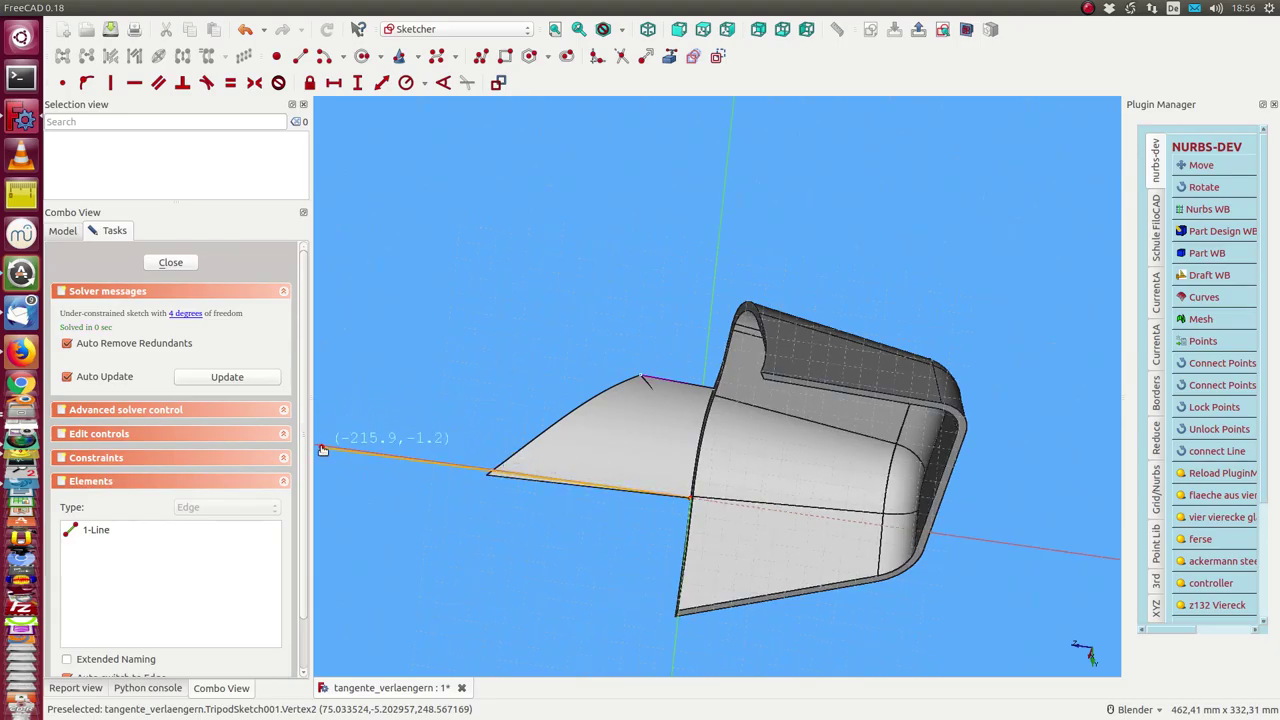
pyautogui.moveTo(413, 362)
pyautogui.mouseDown(button='middle')
pyautogui.moveTo(820, 394)
pyautogui.moveTo(581, 261)
pyautogui.mouseUp(button='middle')
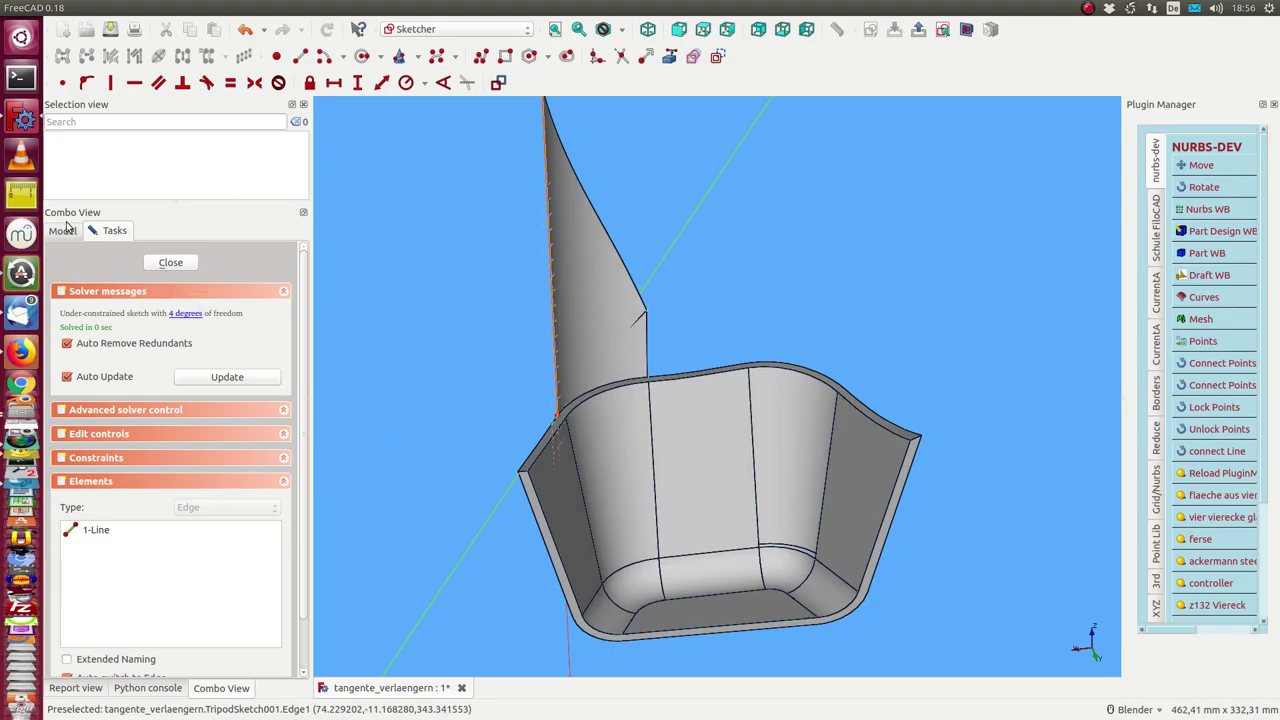
pyautogui.click(170, 263)
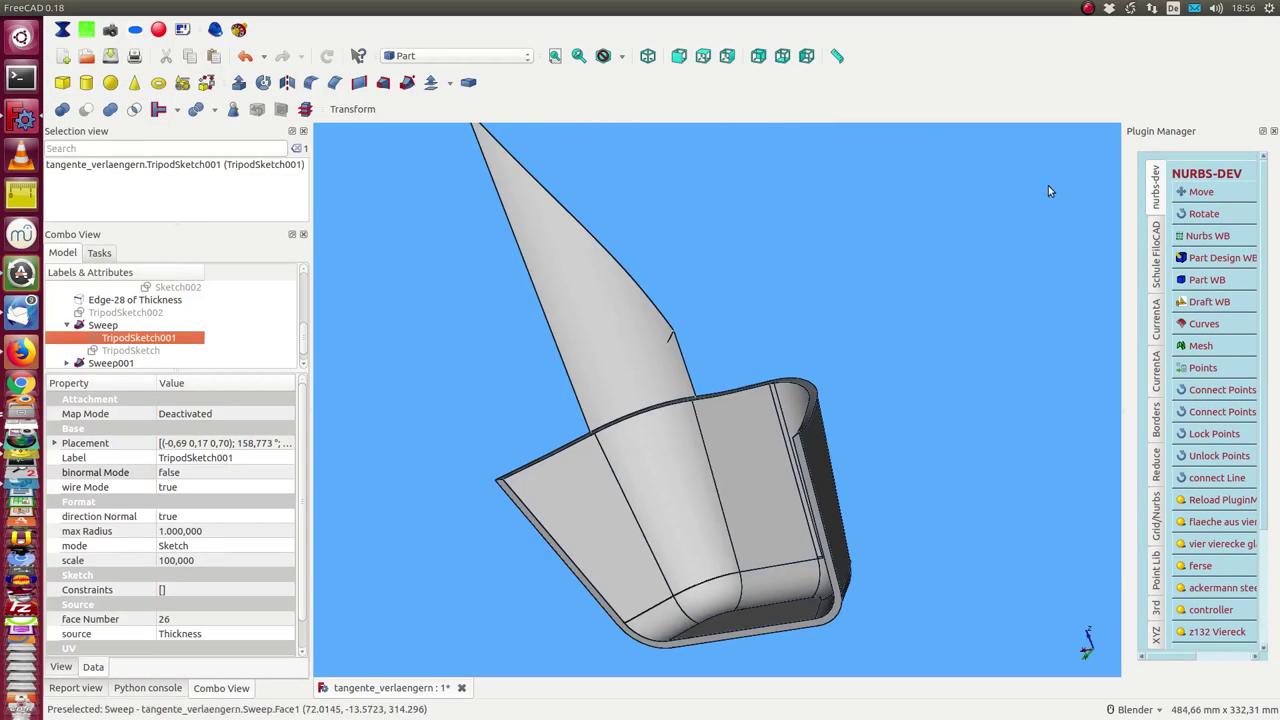
# - Switch to the Nurbs workbench and review TripodSketch001's wire Mode, source and face Number (26) properties
pyautogui.click(1210, 236)
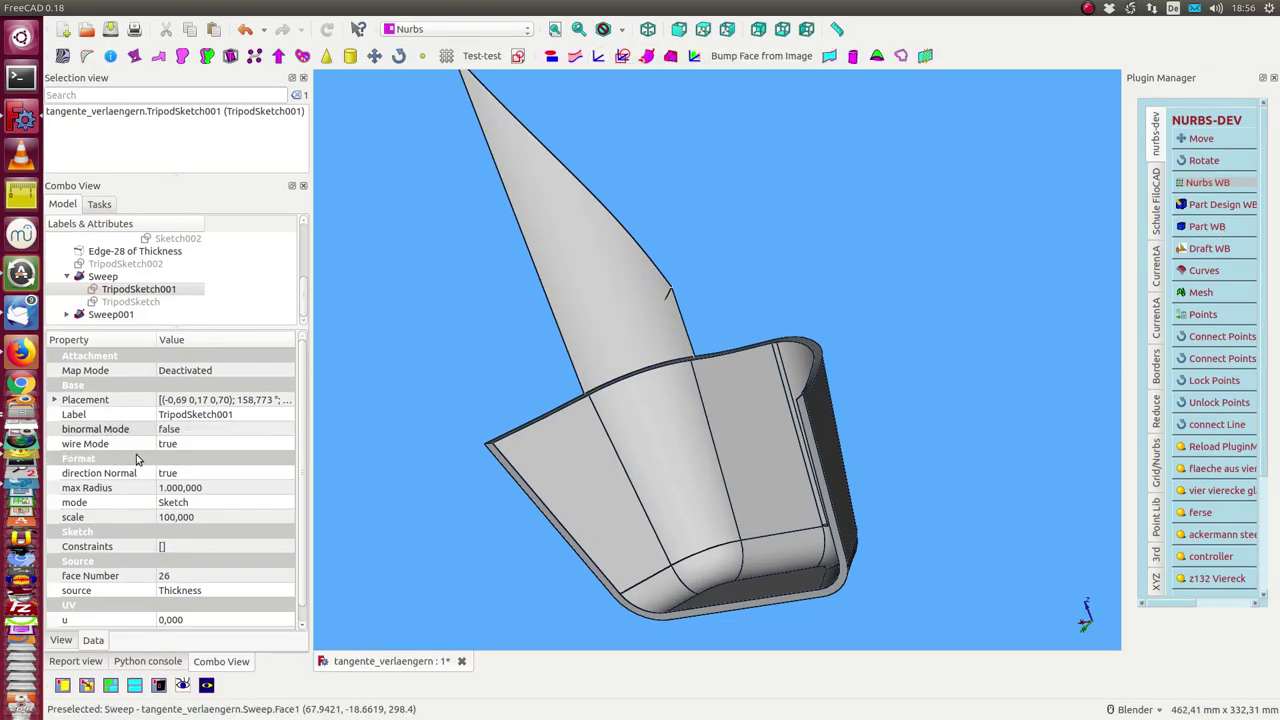
pyautogui.click(215, 446)
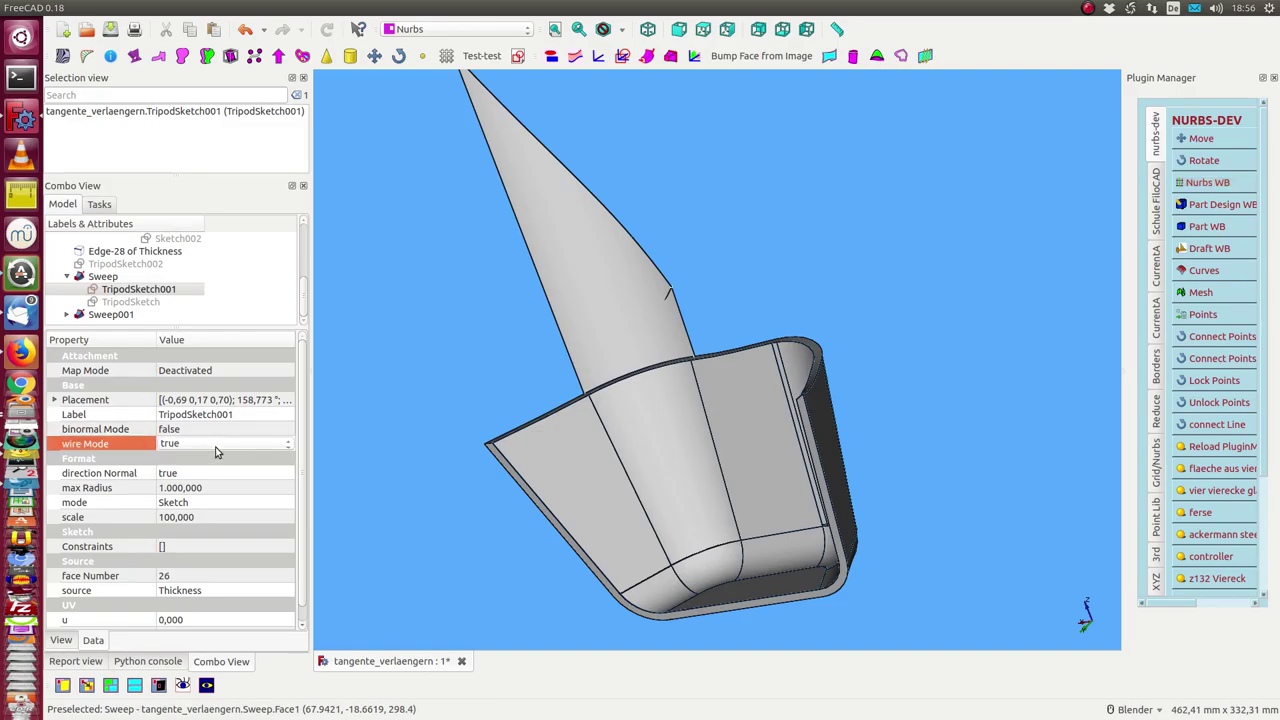
pyautogui.click(205, 590)
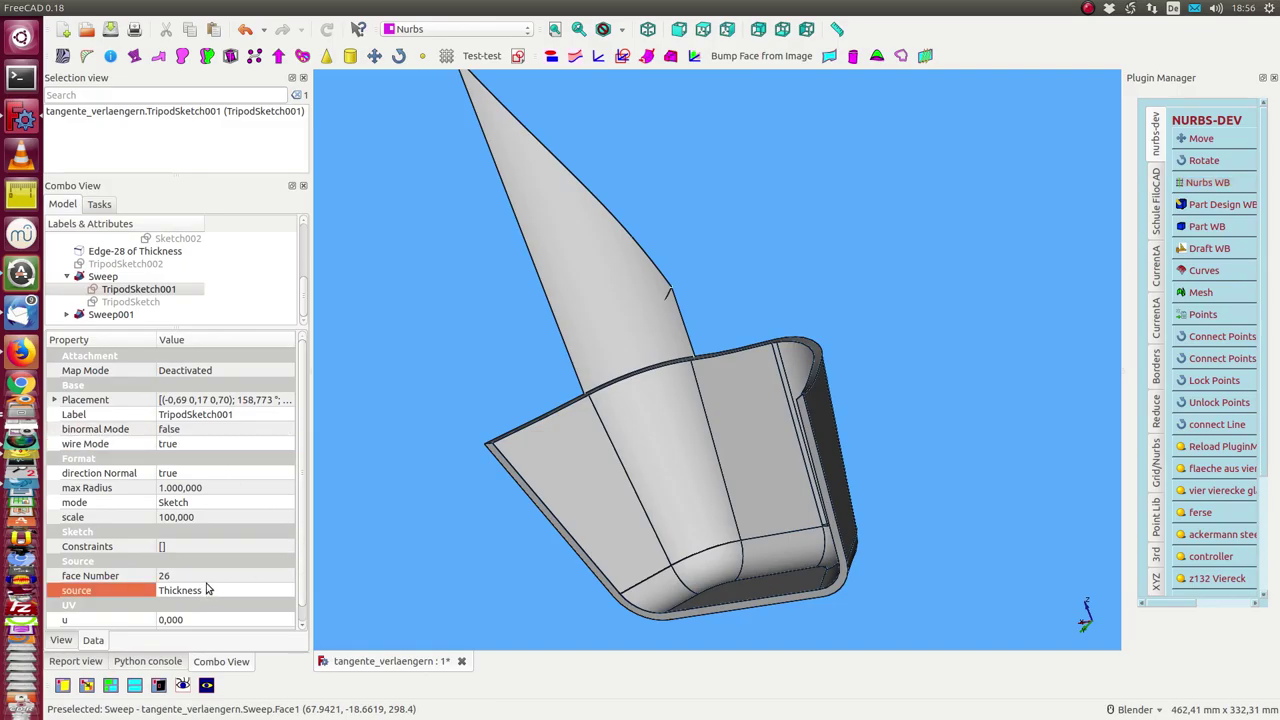
pyautogui.click(237, 577)
# - Start editing TripodSketch001's u parameter, currently 0,000 with v at 46,000
pyautogui.scroll(-2, 300, 585)
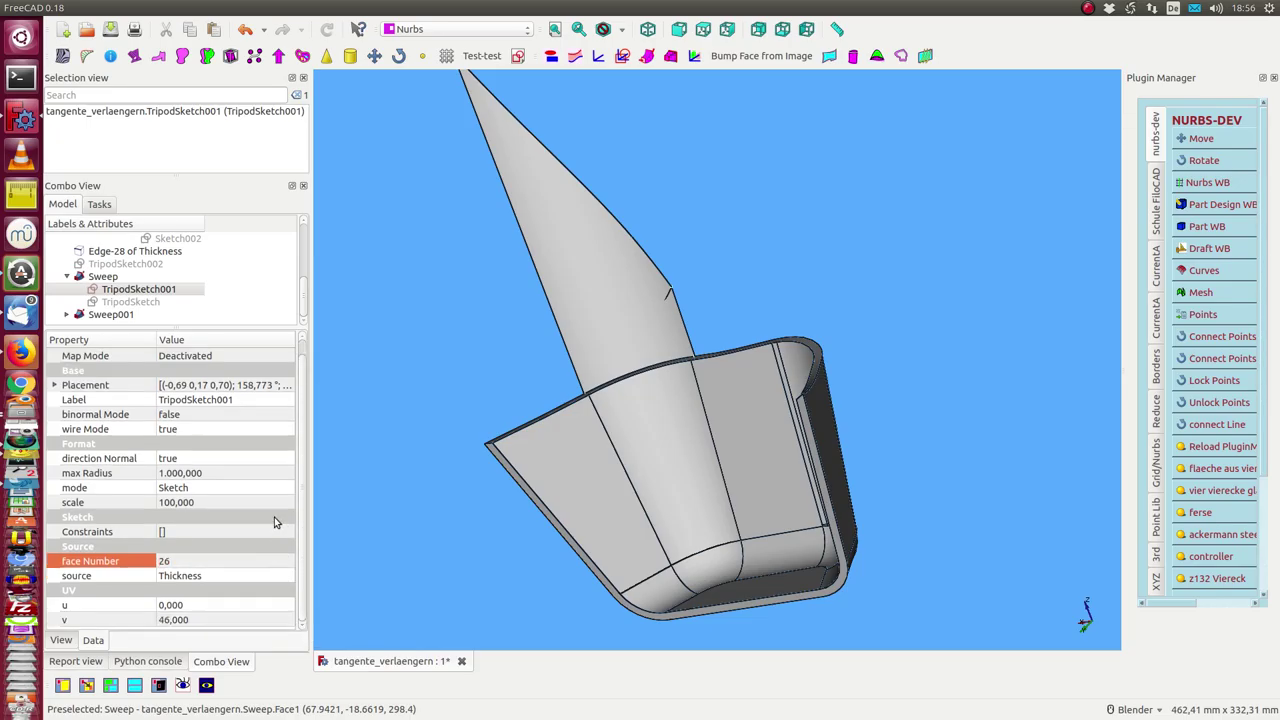
pyautogui.click(142, 606)
pyautogui.click(240, 604)
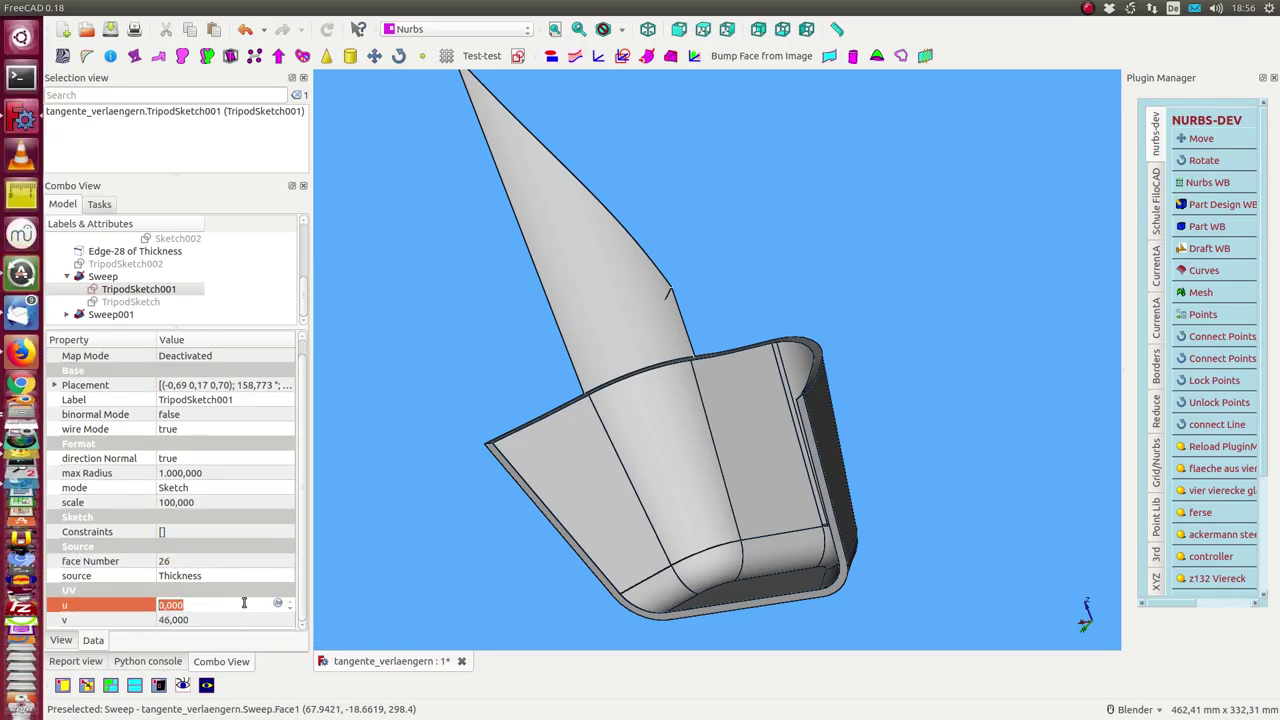